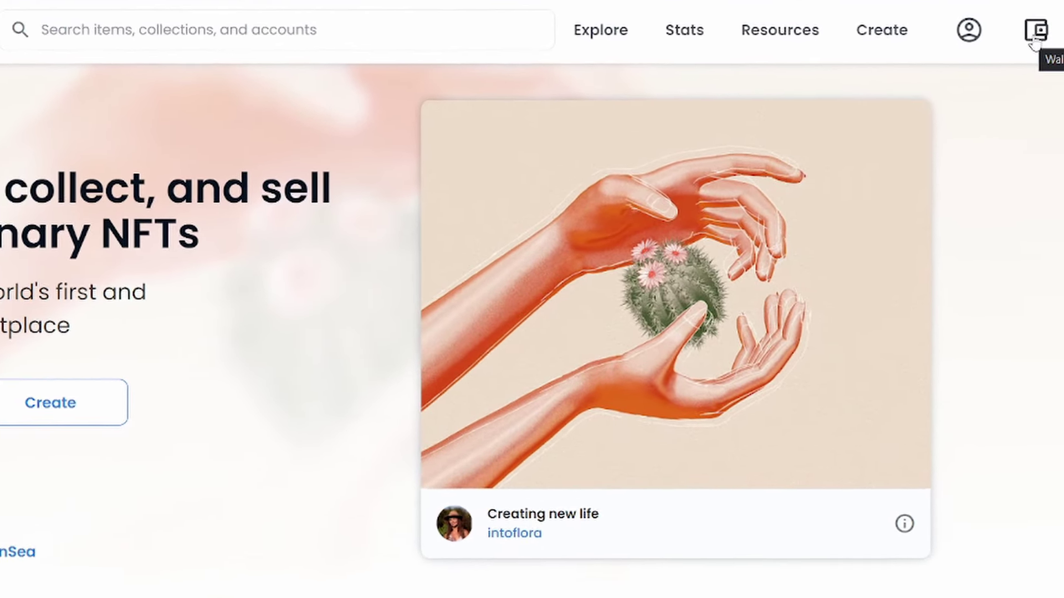
Connect a MetaMask wallet to OpenSea and approve the connection in the MetaMask popup
click(1043, 48)
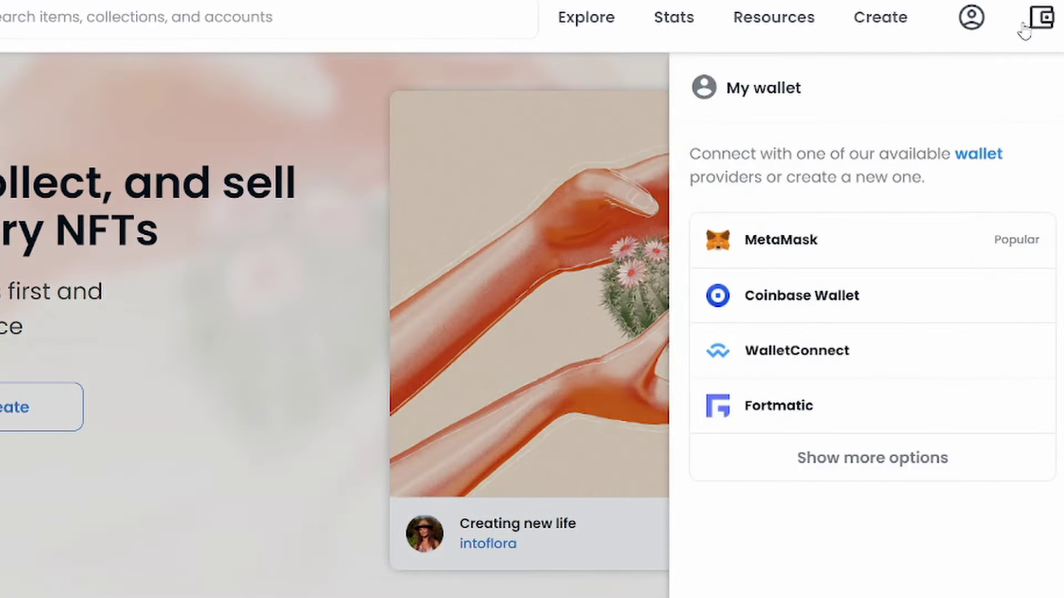
click(877, 248)
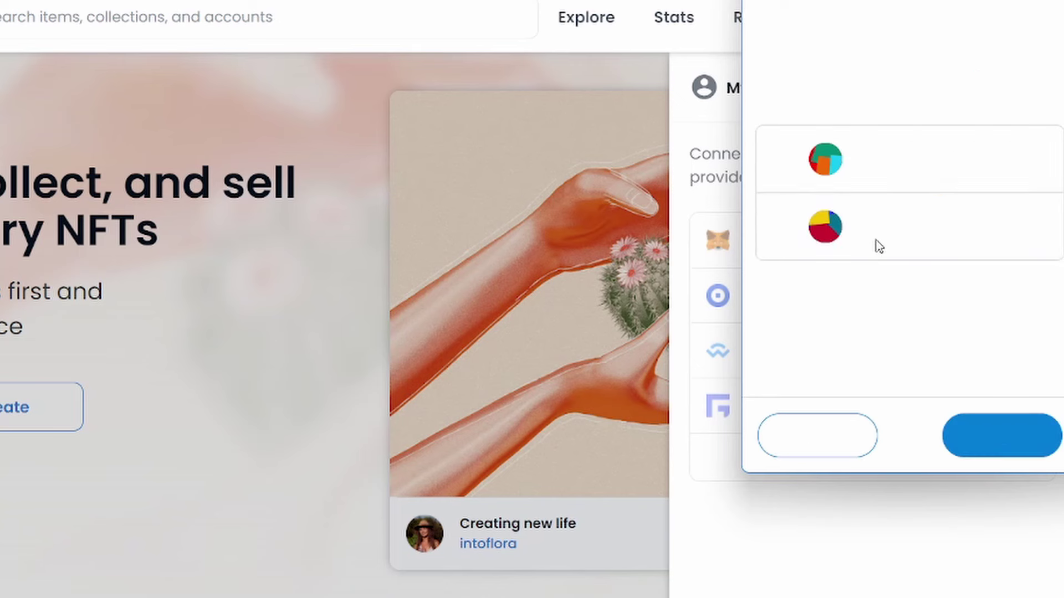
click(991, 435)
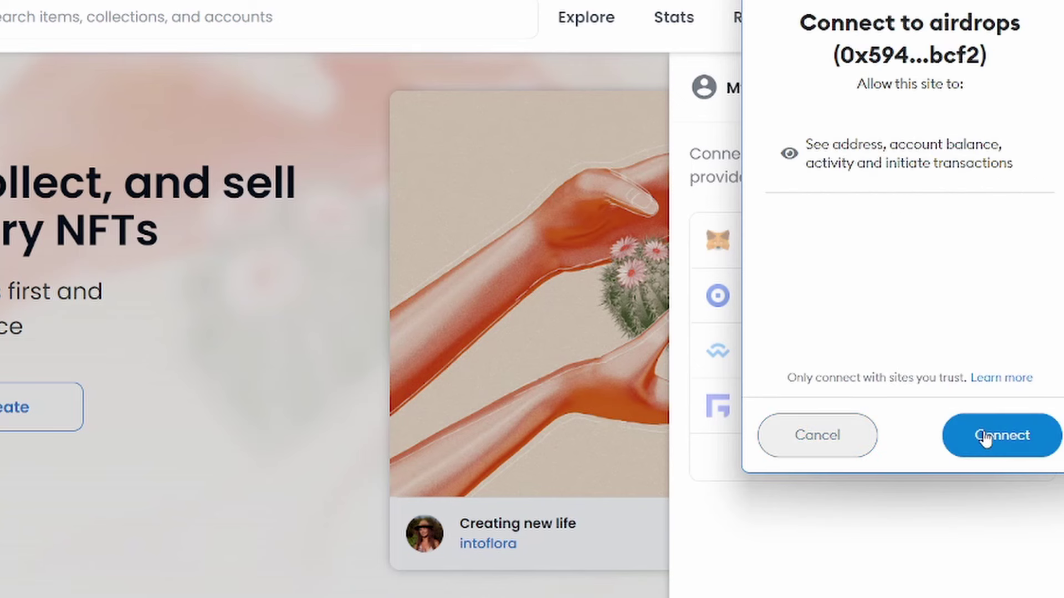
click(984, 437)
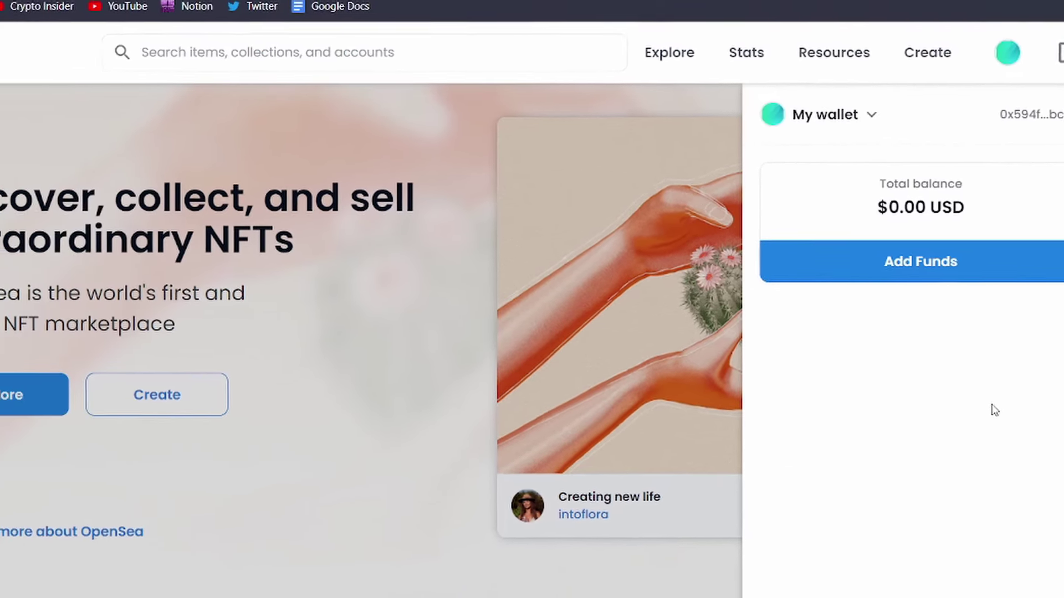
Start a new item from Create and upload the green-hatted dog image, file 7
click(524, 279)
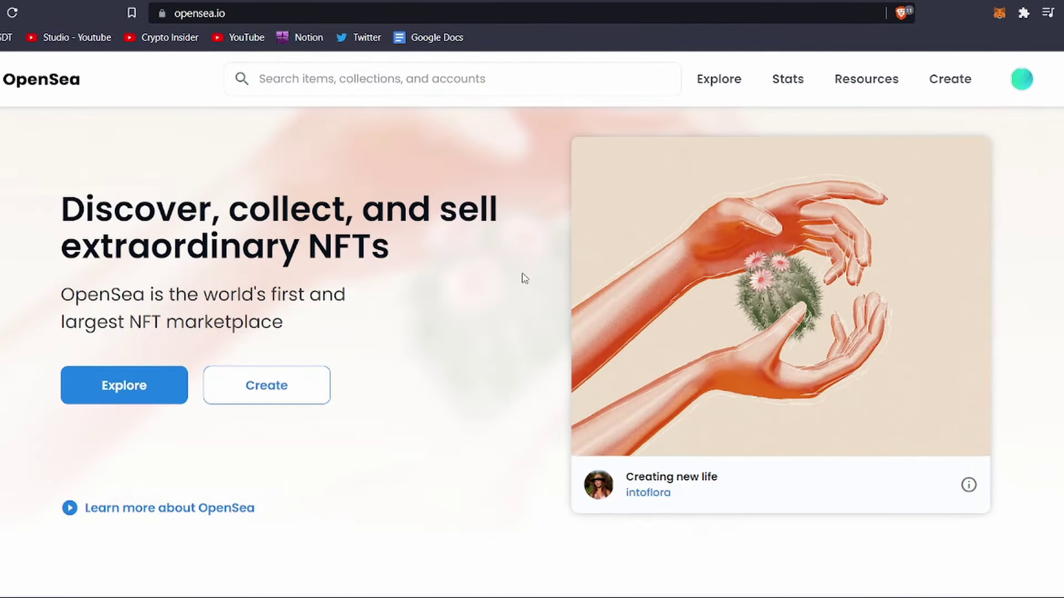
click(948, 81)
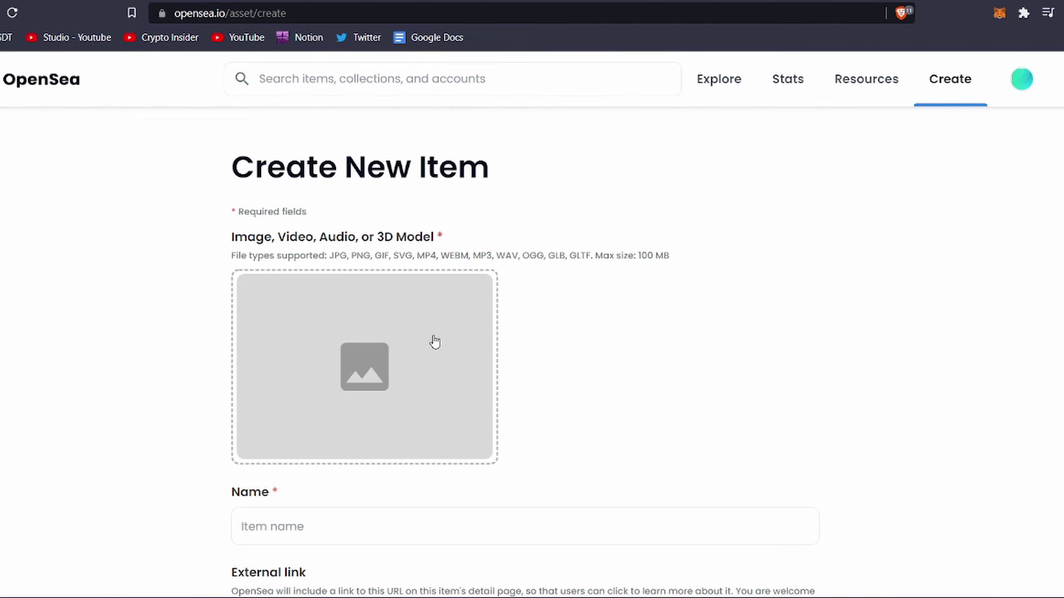
click(434, 340)
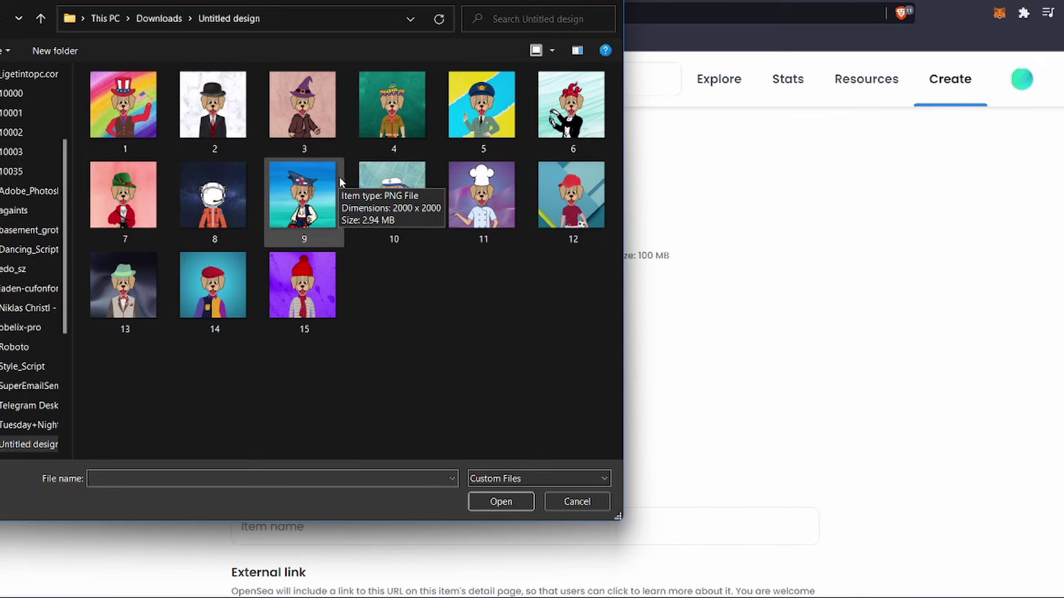
click(144, 201)
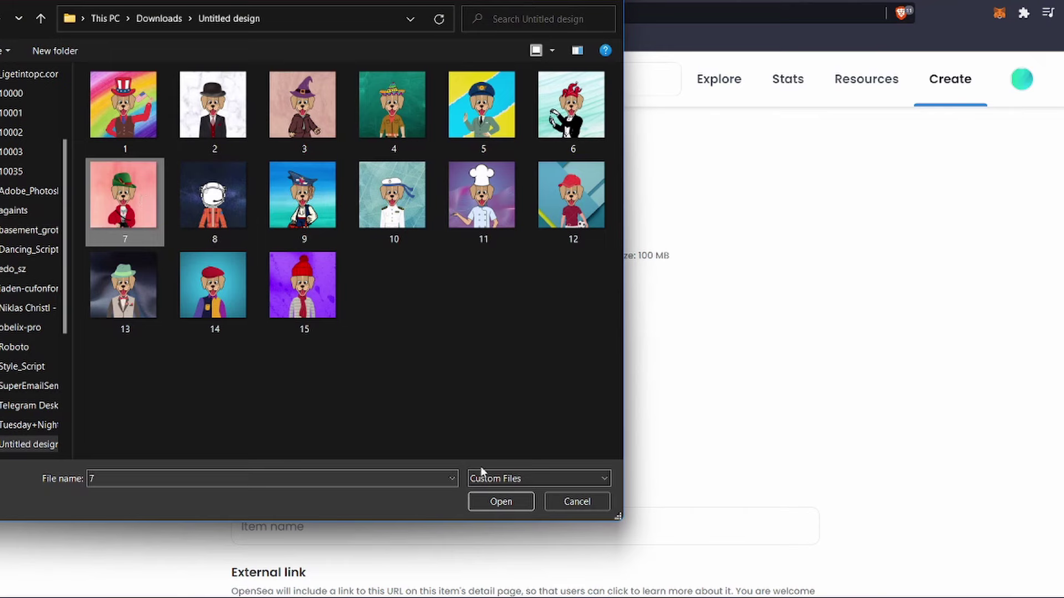
click(502, 502)
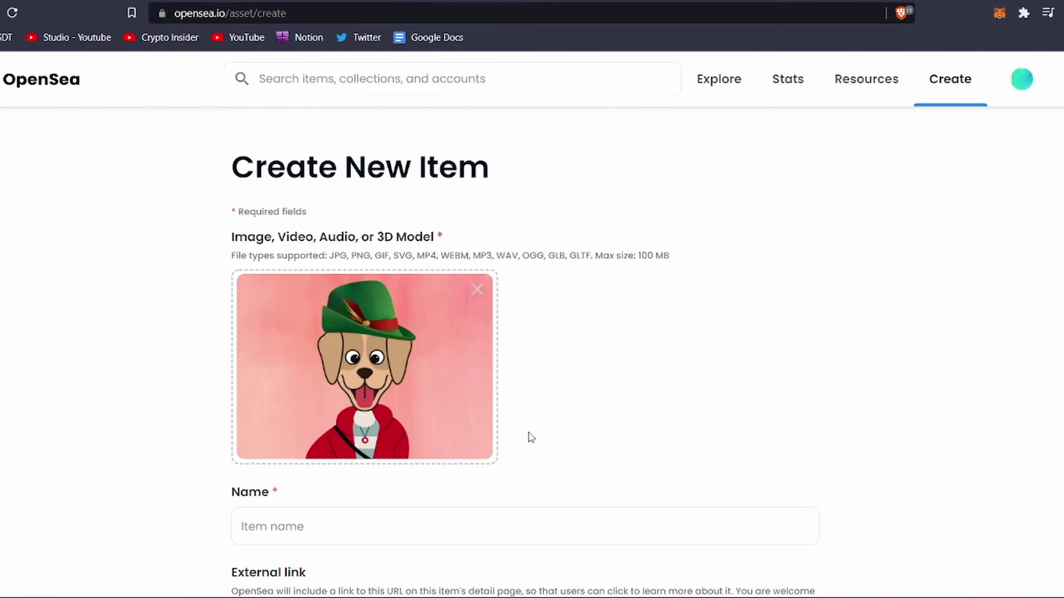
Name the new item 'Weird Dog'
scroll(531, 438, down, 3)
click(497, 377)
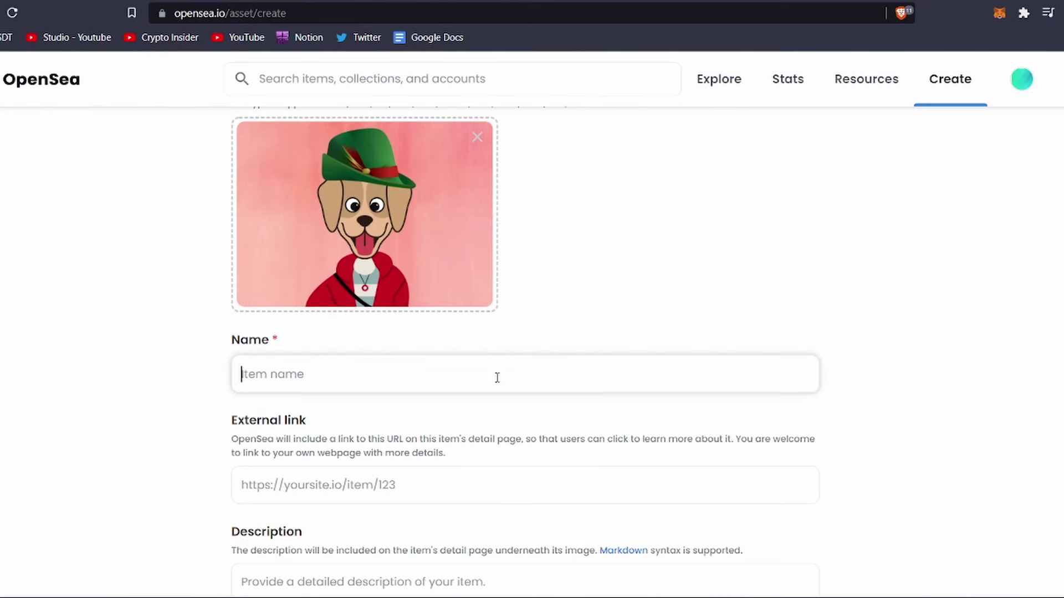
text(Weird Dog)
scroll(497, 377, down, 3)
click(493, 347)
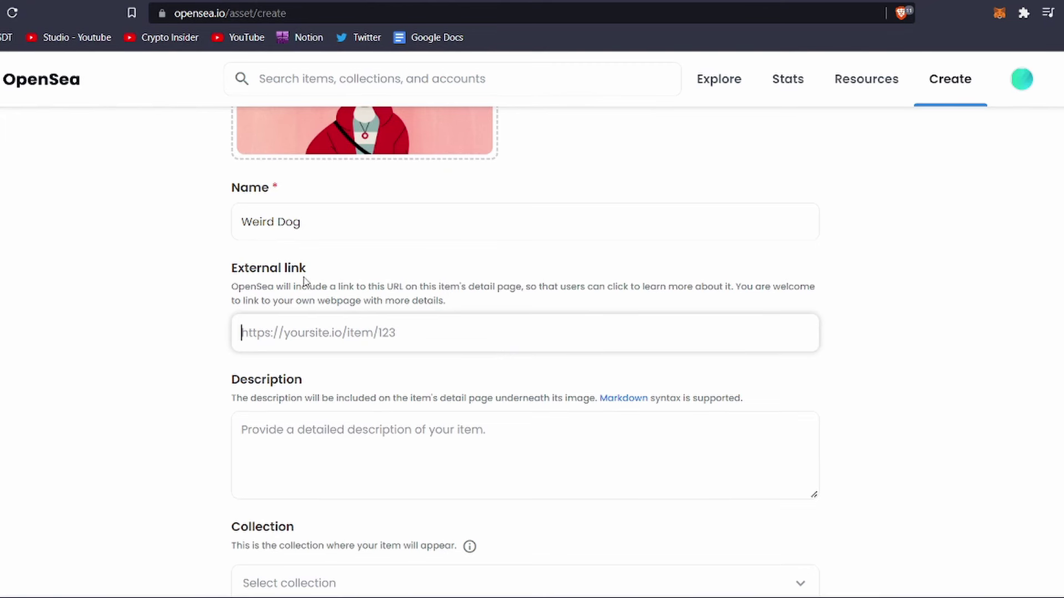
Enter the description 'Weird Dog....' and confirm there is no collection to assign
click(316, 420)
text(We)
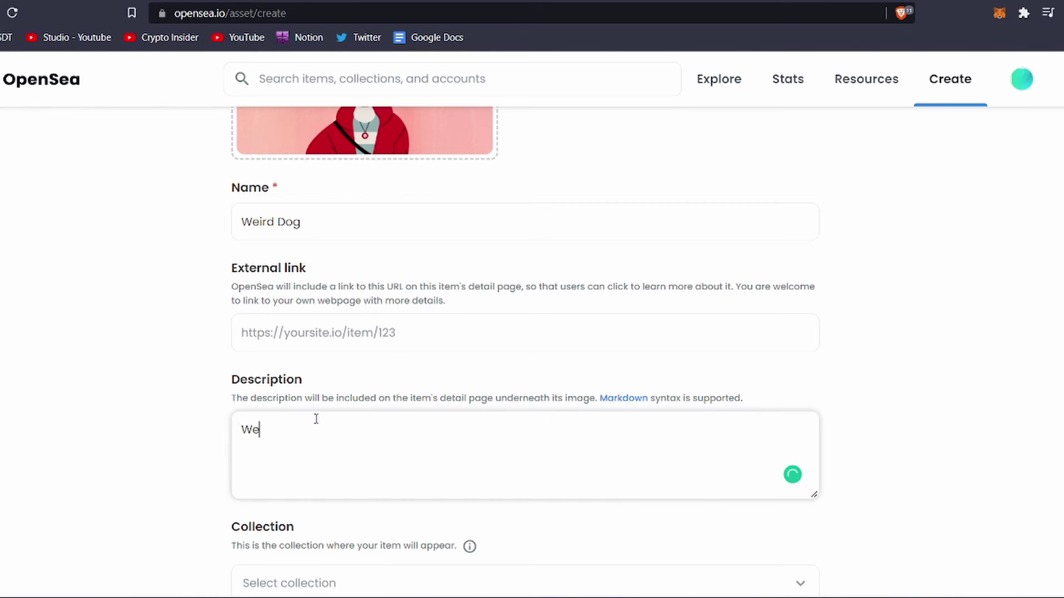
text(ird Dog....)
click(133, 432)
scroll(164, 431, down, 5)
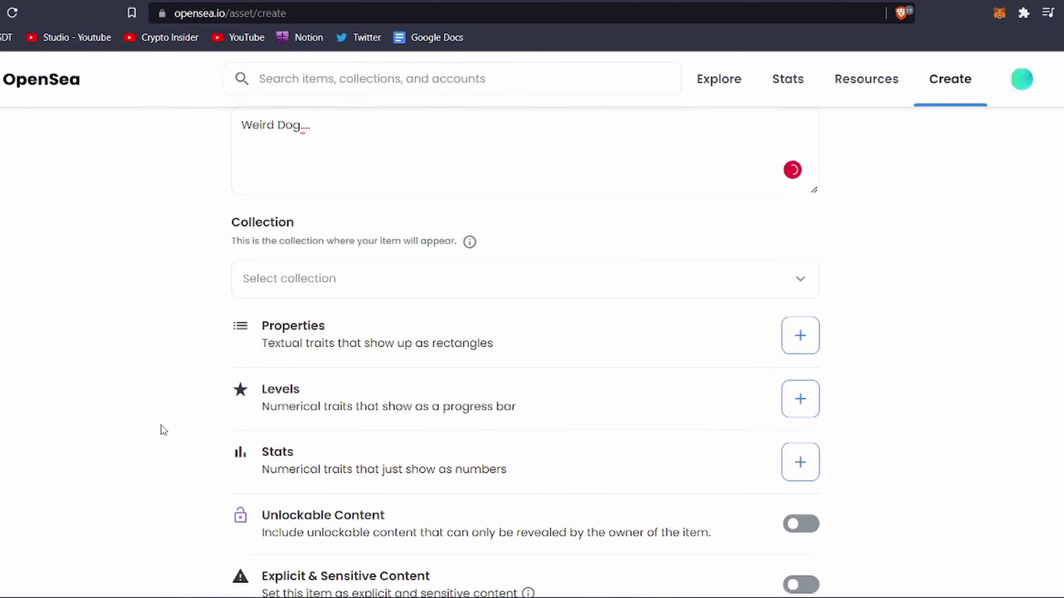
click(317, 288)
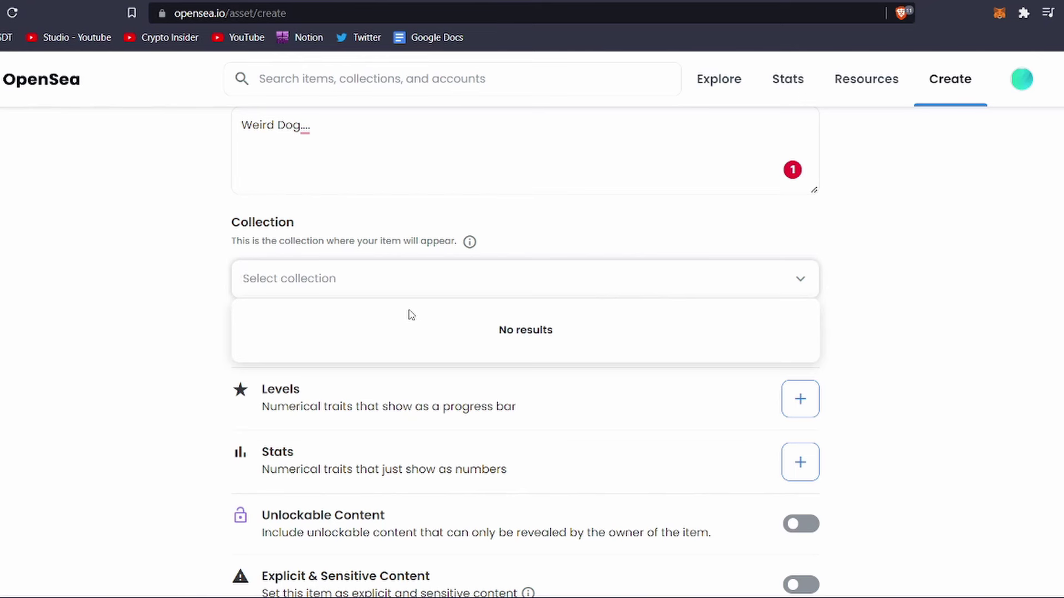
click(153, 327)
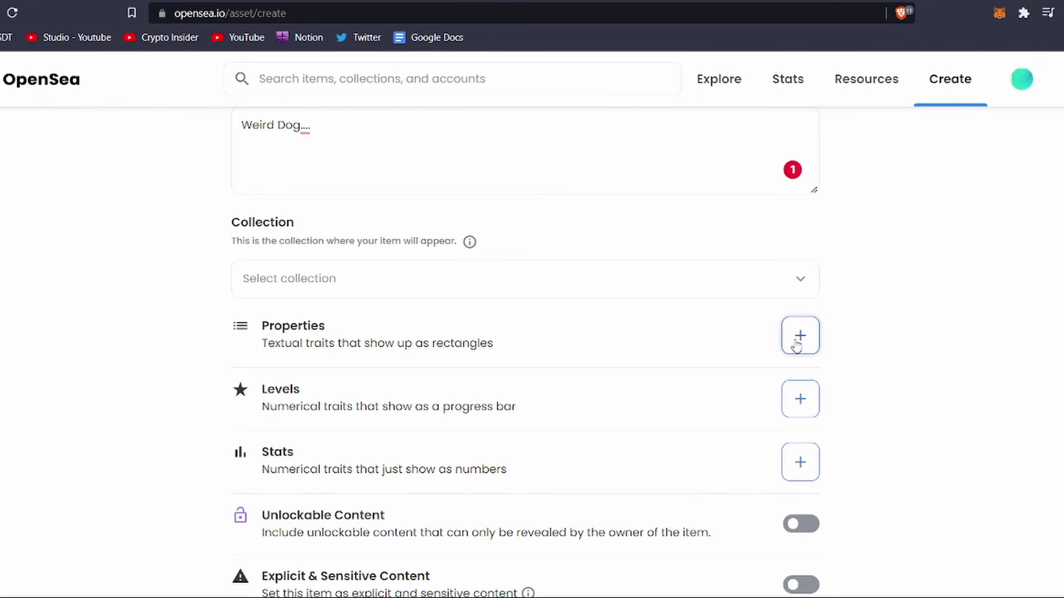
Add a property with type Colour and value Red to the item
click(796, 343)
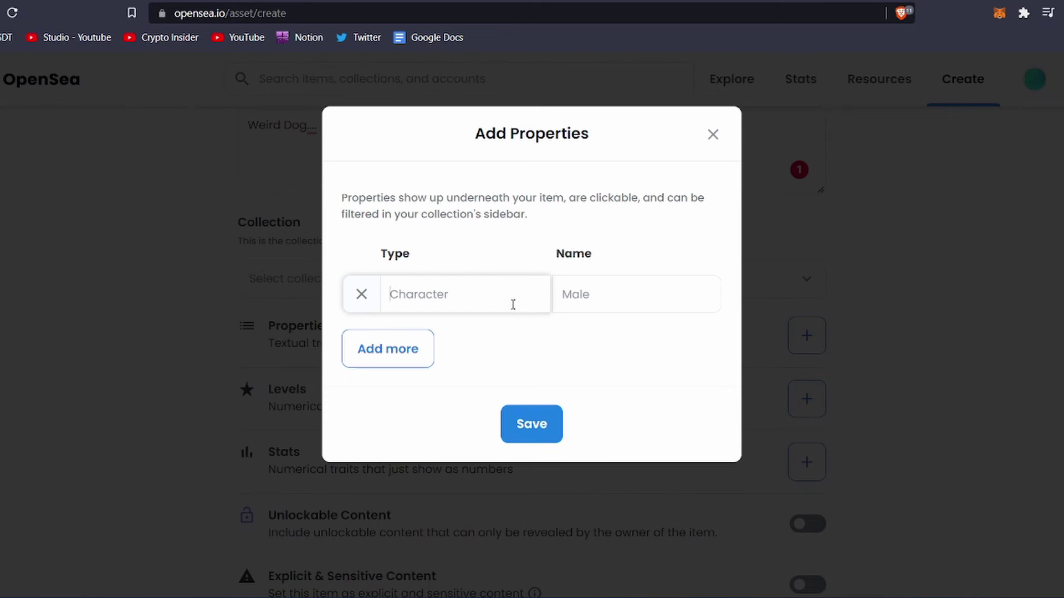
text(Colour)
click(599, 294)
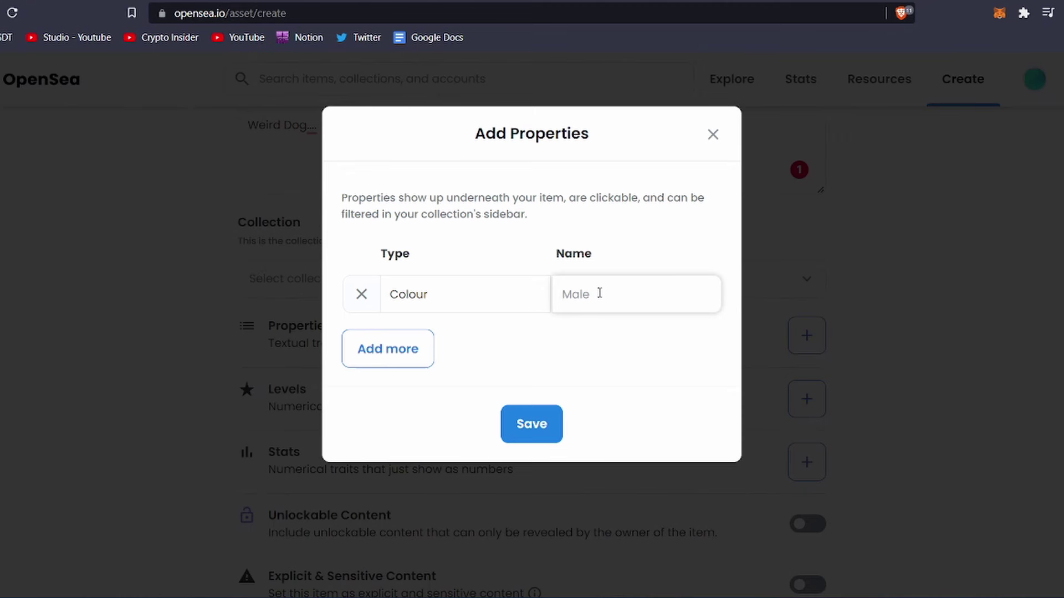
text(Red)
click(527, 424)
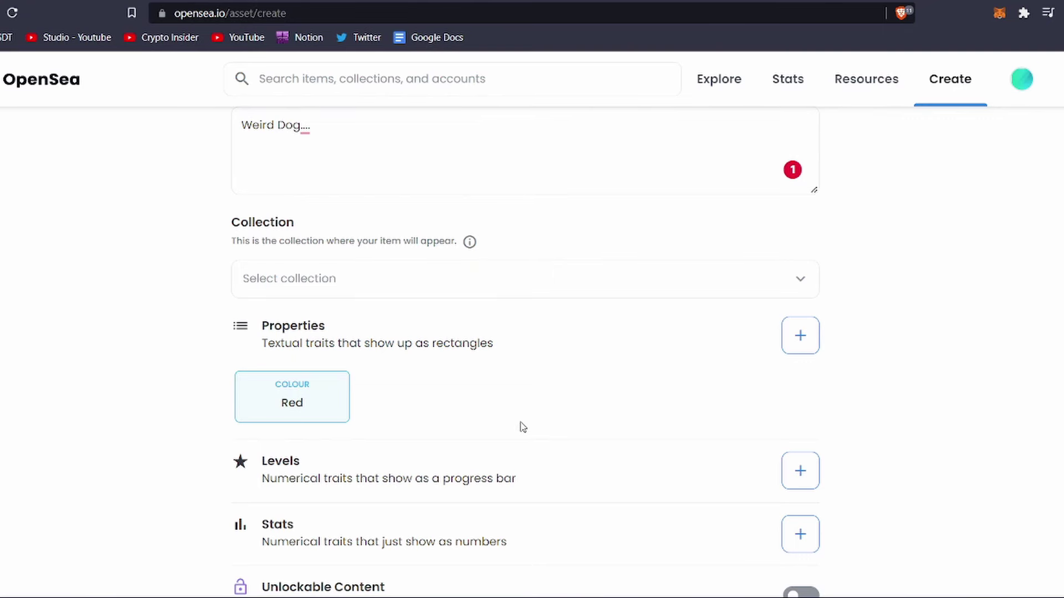
scroll(523, 427, up, 10)
scroll(522, 426, down, 9)
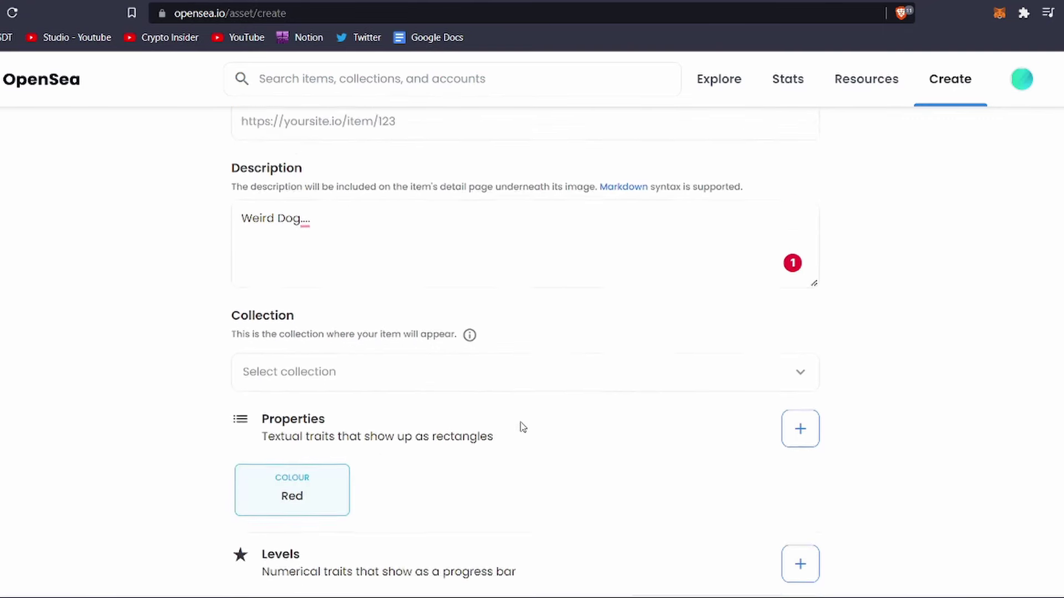
scroll(520, 427, down, 3)
Add and save a level named 'Original' with value 1 of 1
click(790, 397)
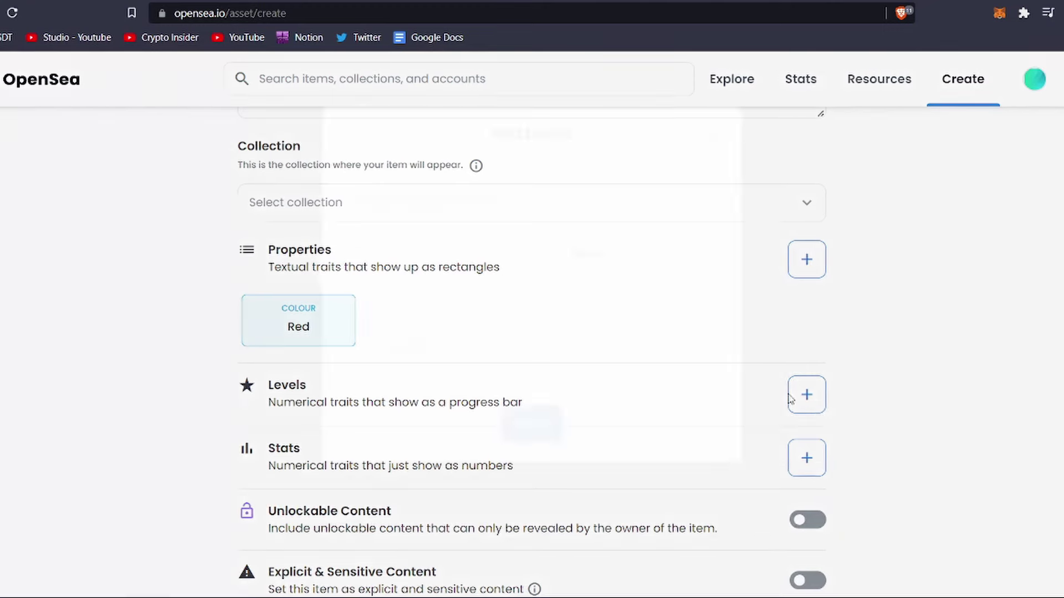
text(Original)
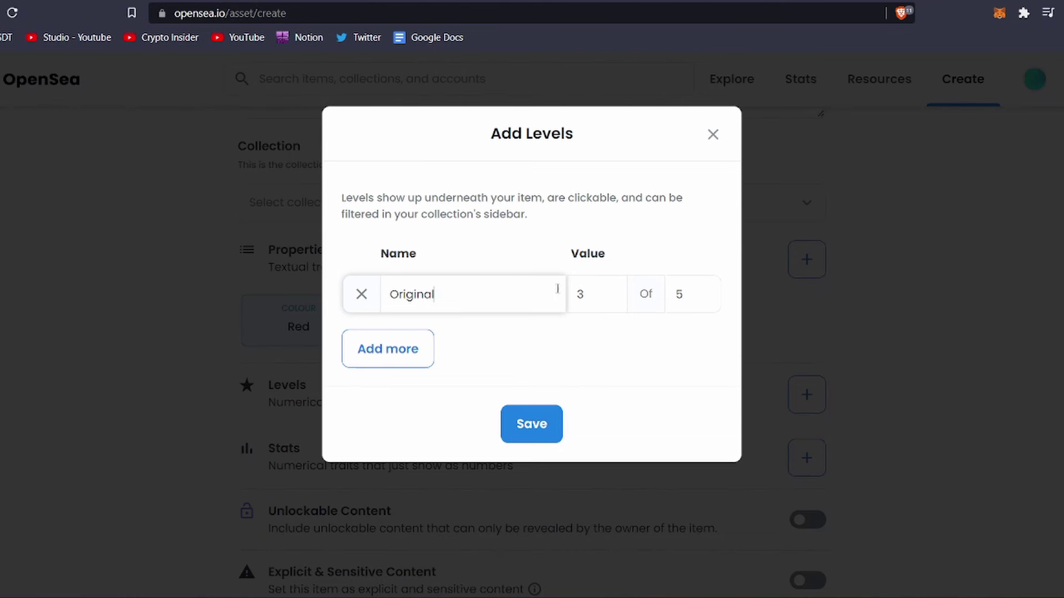
click(612, 290)
click(612, 290)
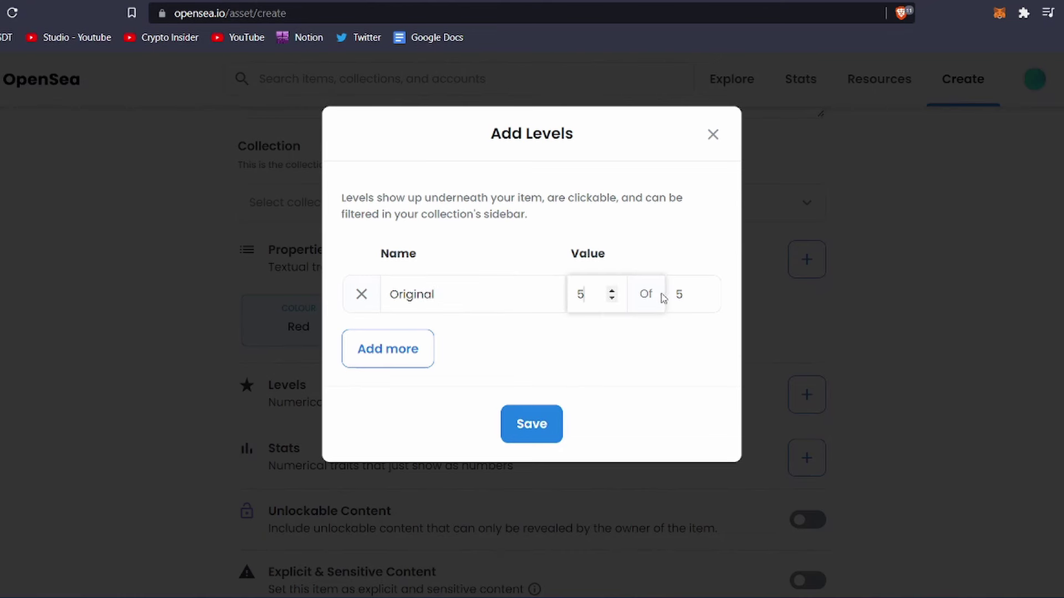
double_click(612, 298)
double_click(612, 298)
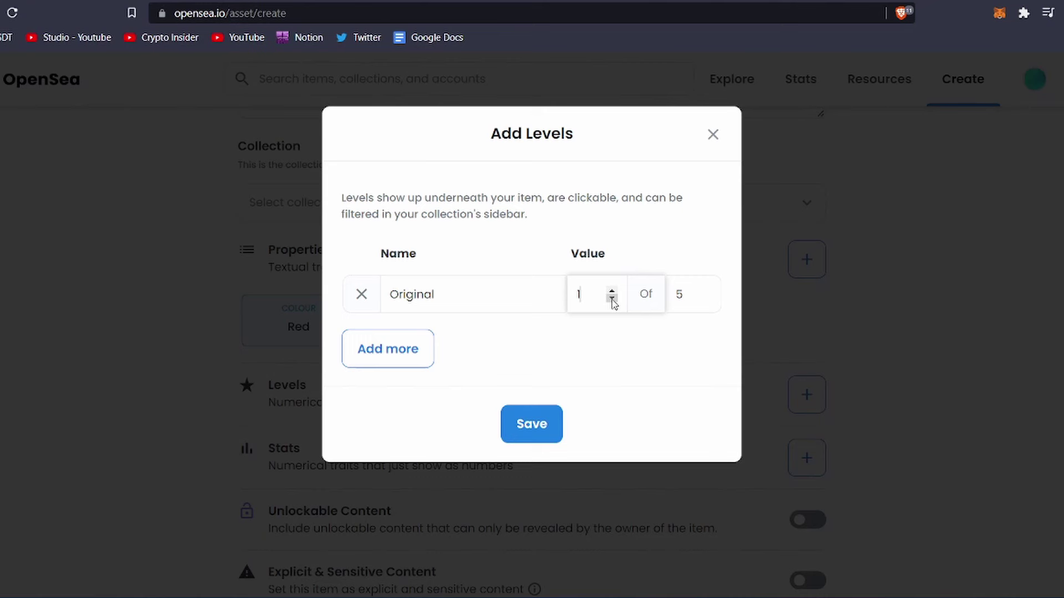
double_click(705, 298)
double_click(706, 298)
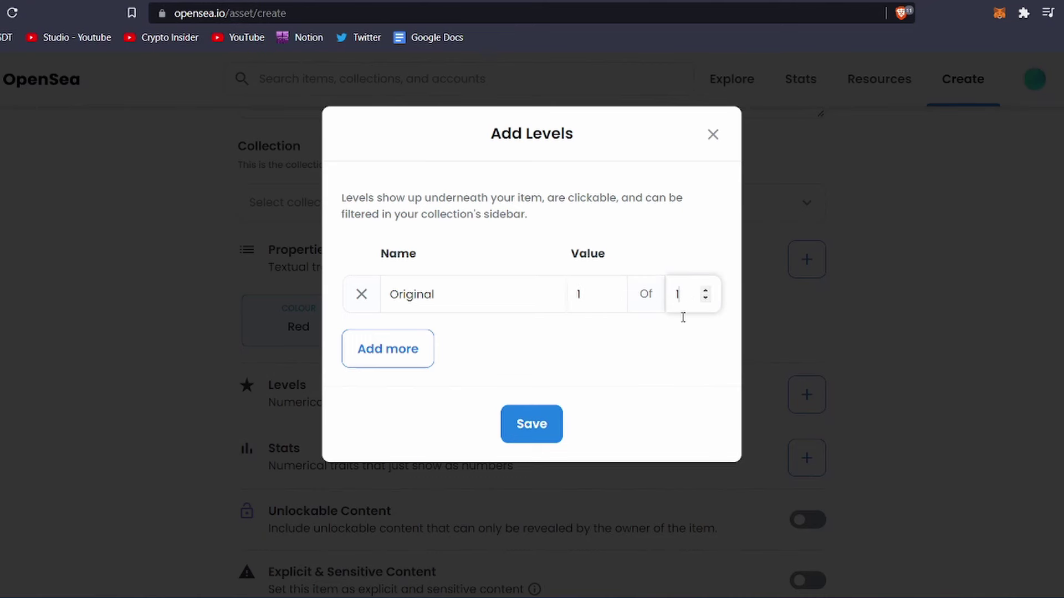
click(550, 424)
scroll(587, 412, down, 3)
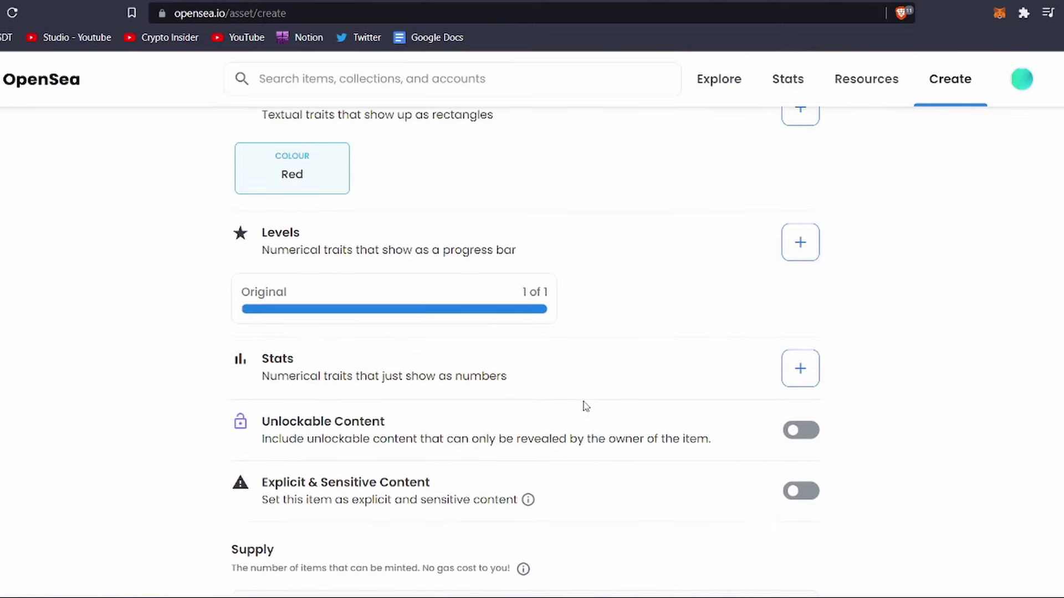
Enable Unlockable Content and enter 'hello!!' as its text
click(796, 438)
click(674, 490)
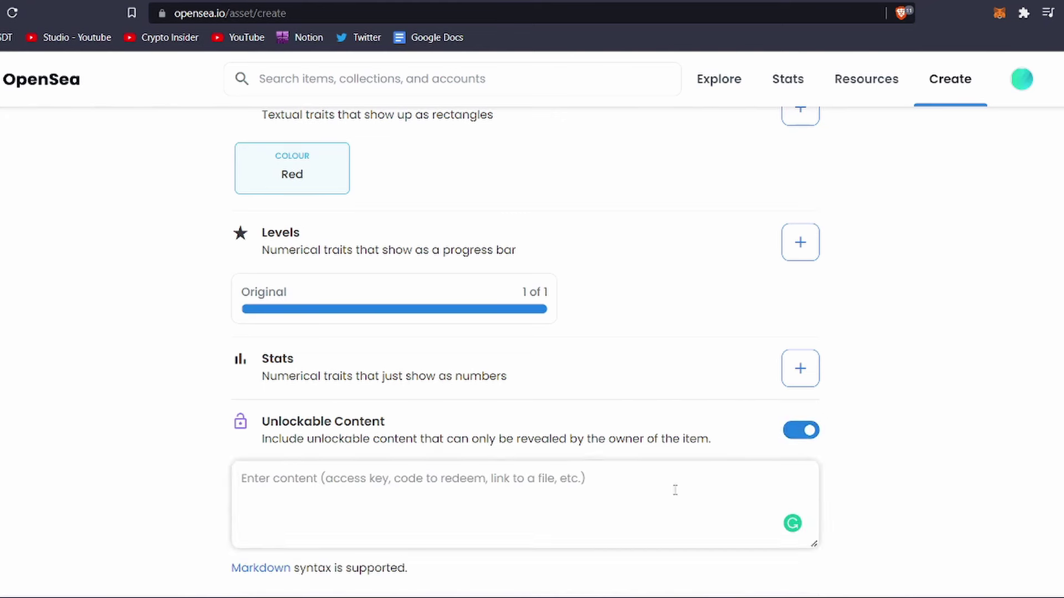
scroll(675, 490, down, 2)
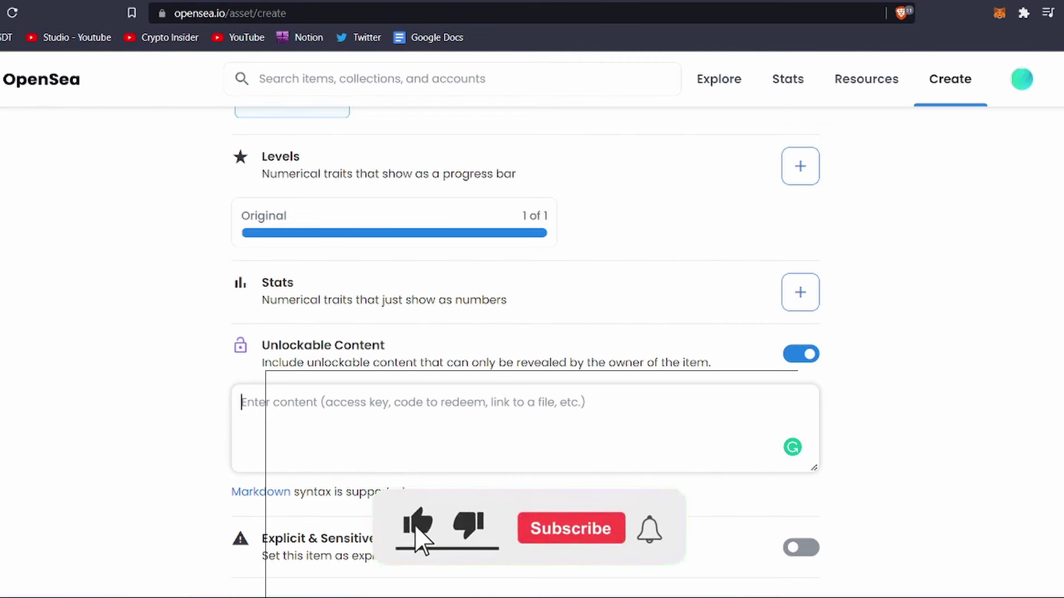
text(hell)
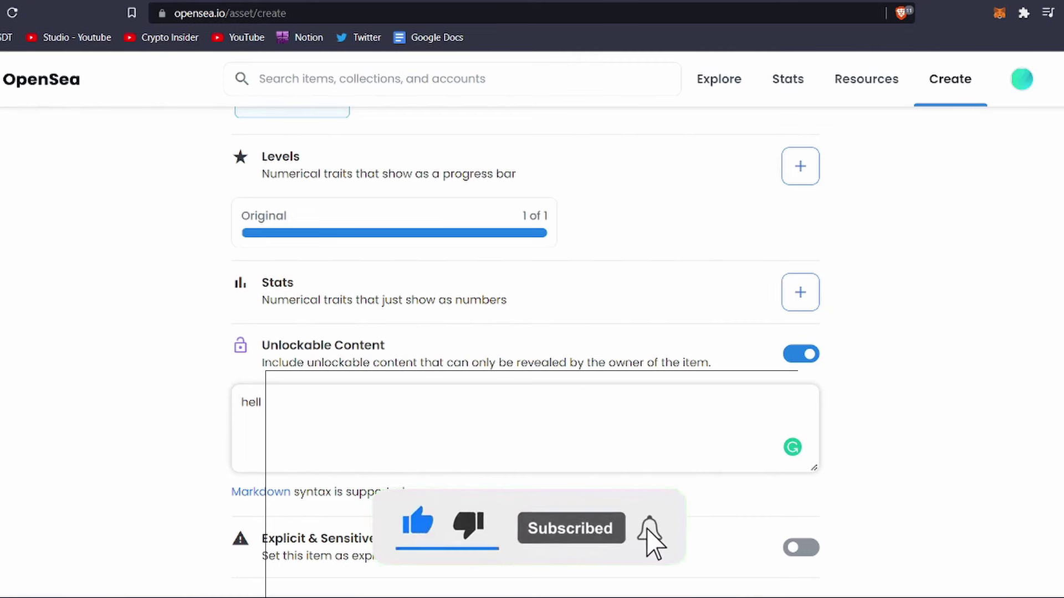
text(o!!)
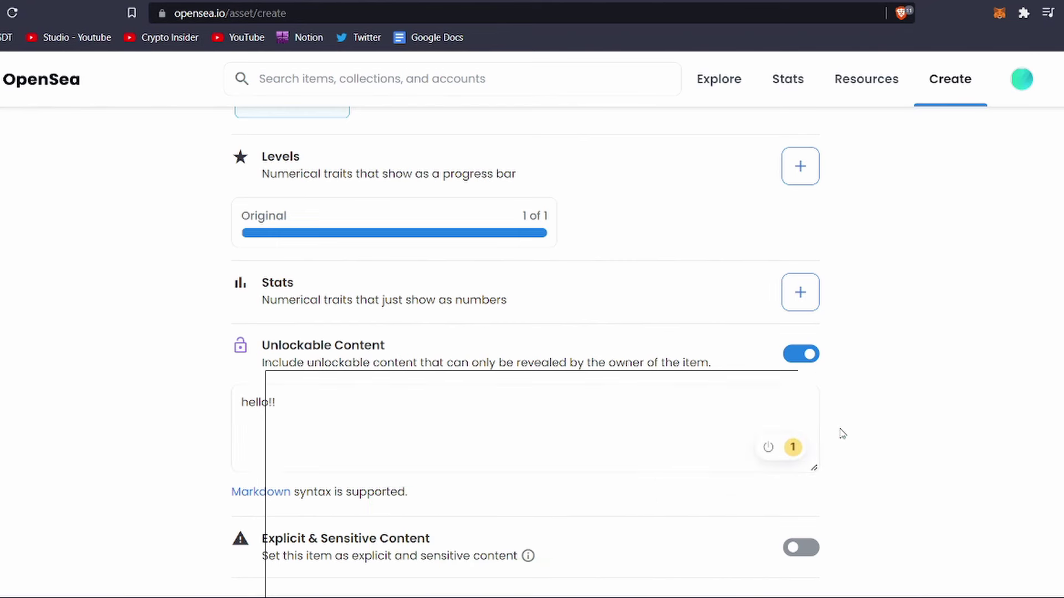
scroll(842, 435, down, 2)
scroll(842, 435, down, 1)
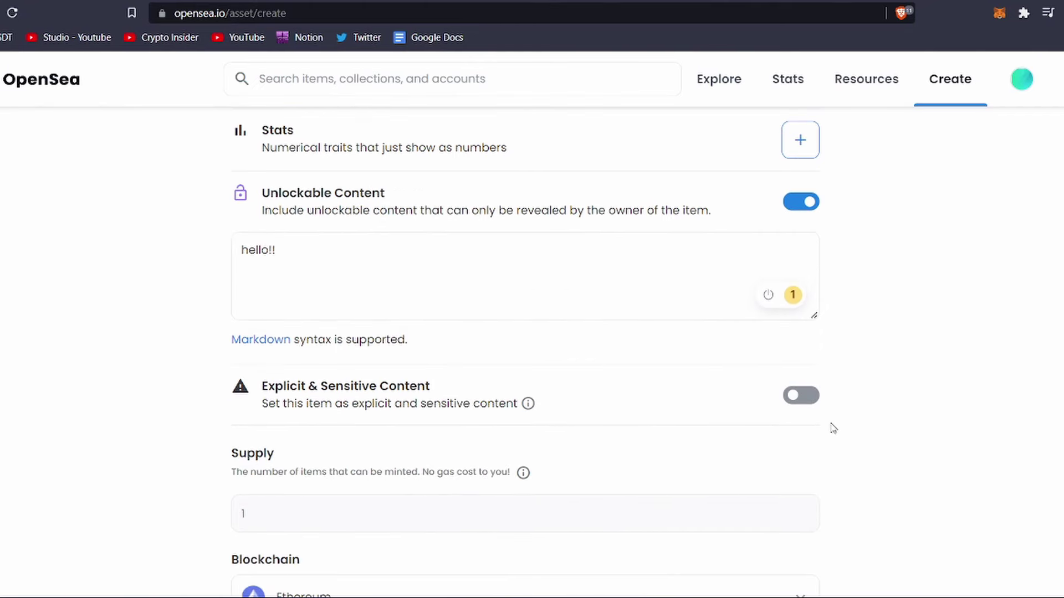
Toggle Explicit & Sensitive Content on and back off, leaving supply at 1
click(801, 400)
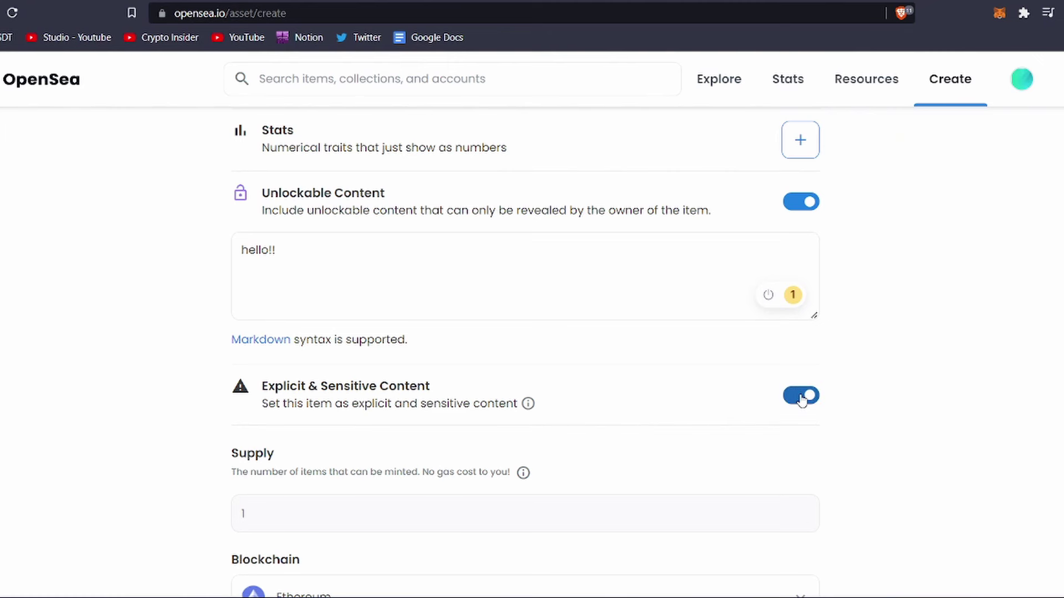
click(801, 399)
scroll(797, 410, down, 3)
drag(229, 294, 236, 320)
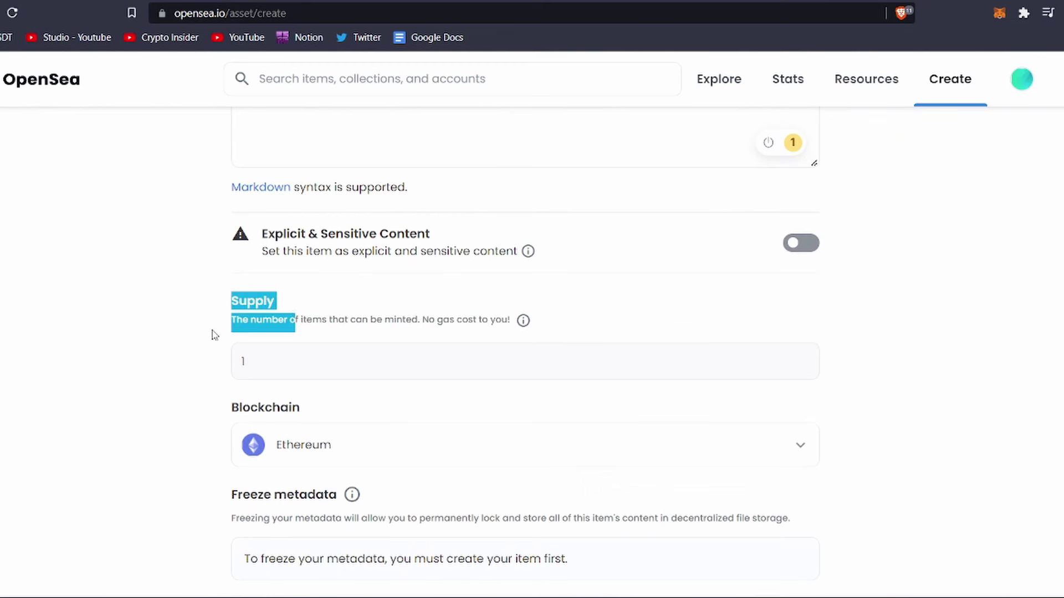
click(214, 334)
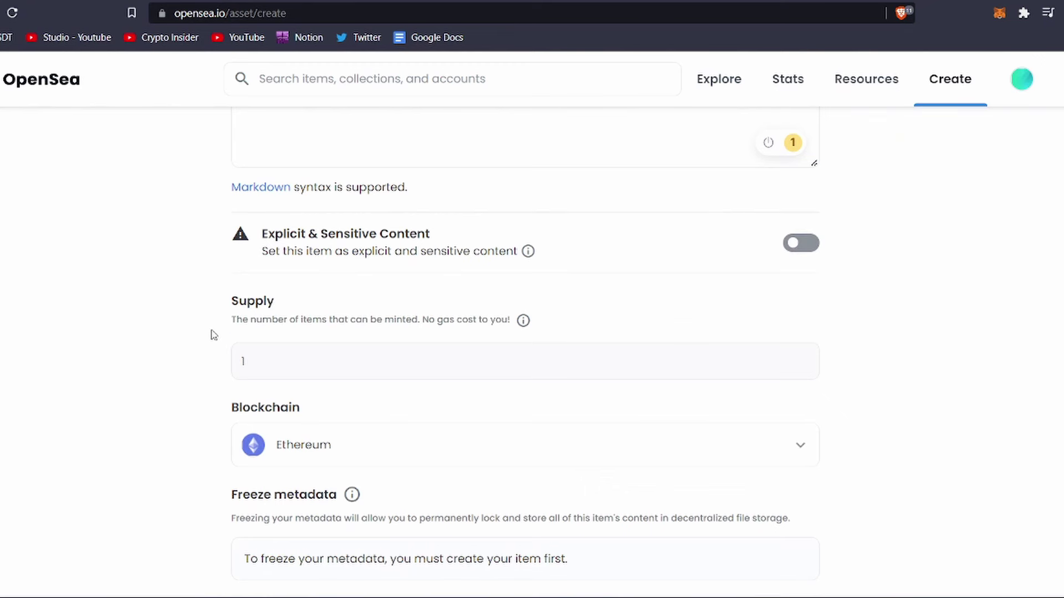
Change the item's blockchain from Ethereum to Polygon
scroll(214, 335, down, 2)
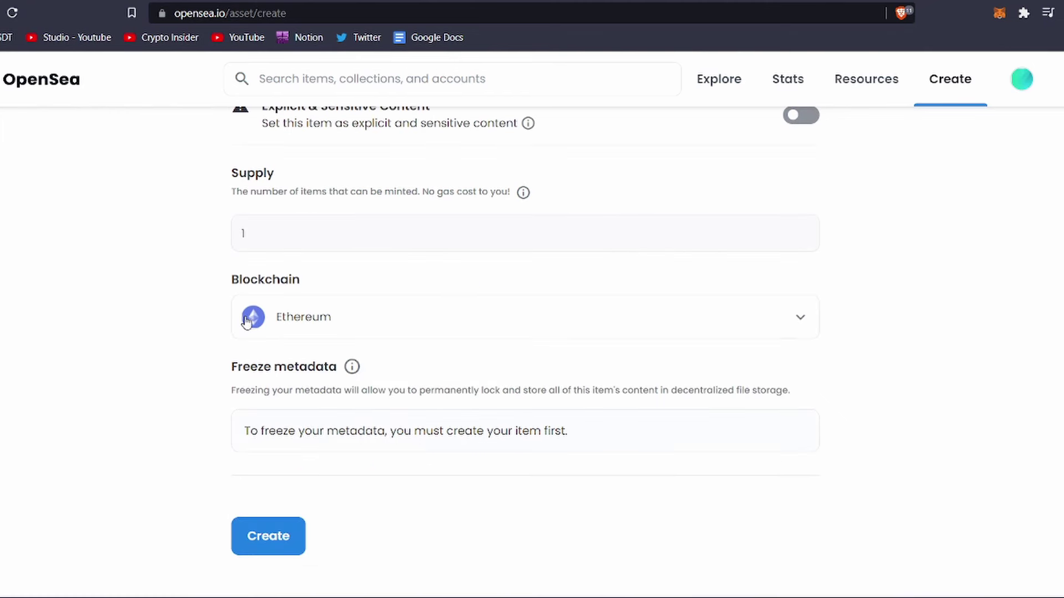
click(253, 319)
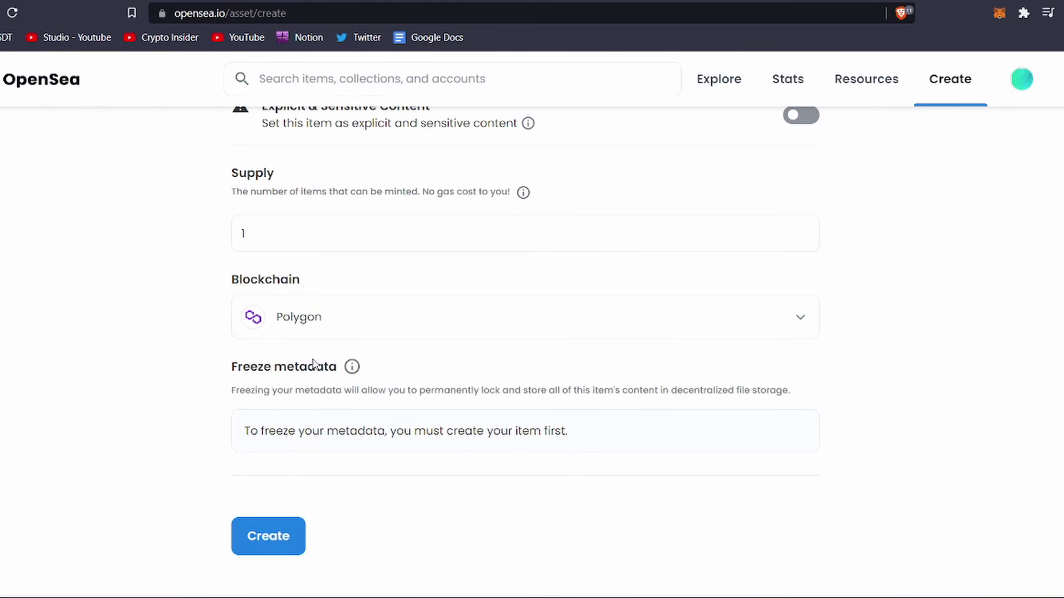
drag(230, 366, 245, 376)
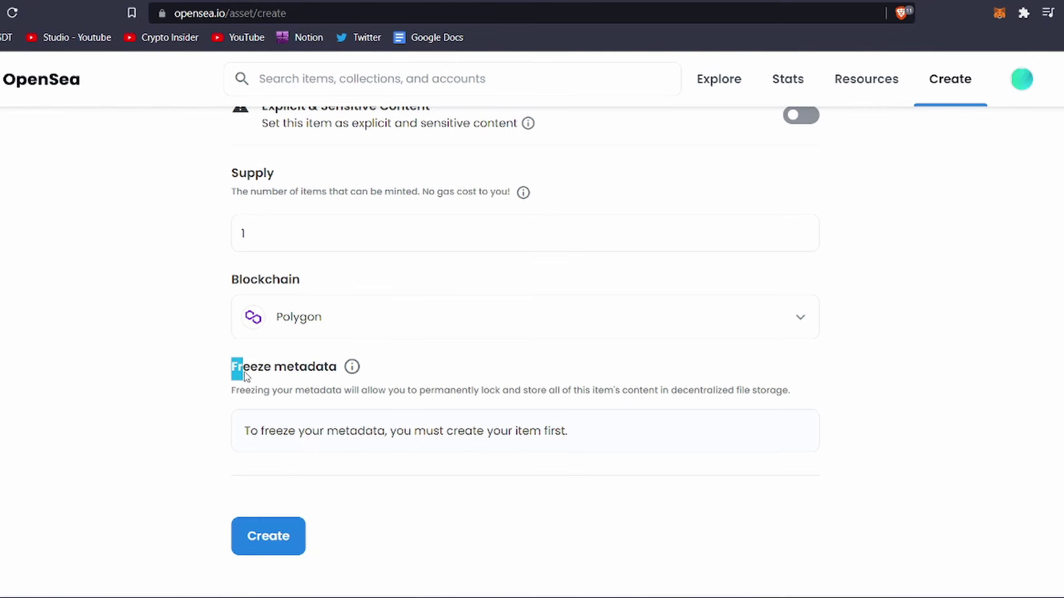
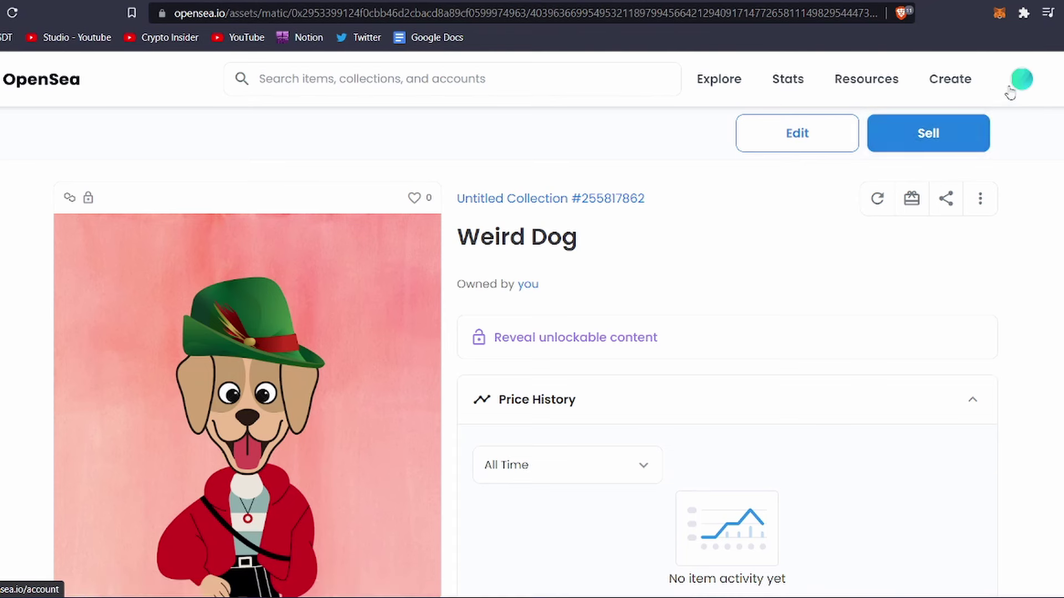
Bring up the profile menu of the account that owns the Weird Dog NFT
mouse_move(1014, 90)
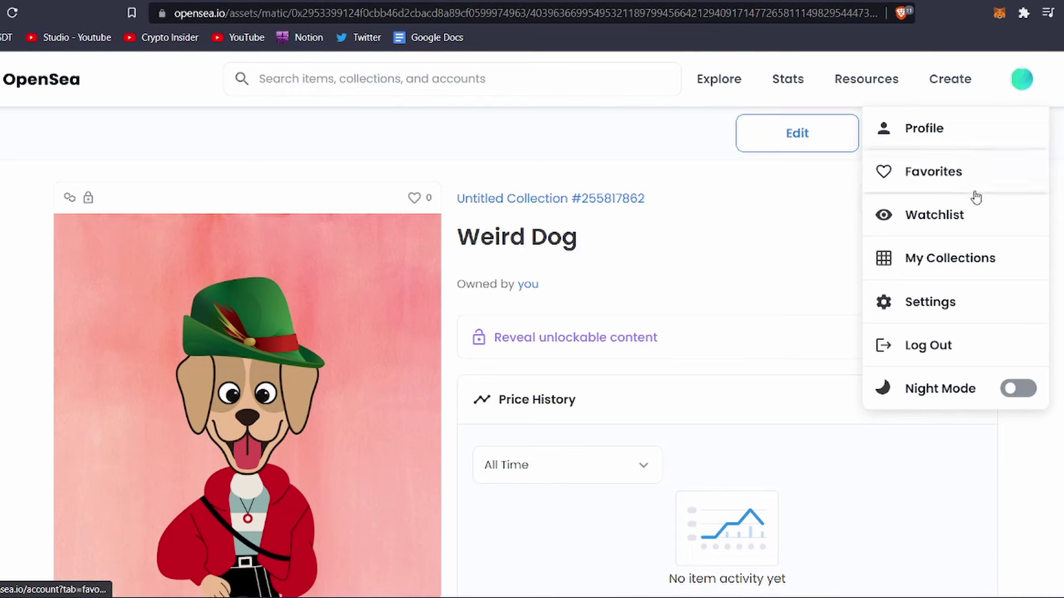
Go to My Collections and start a new collection
click(955, 250)
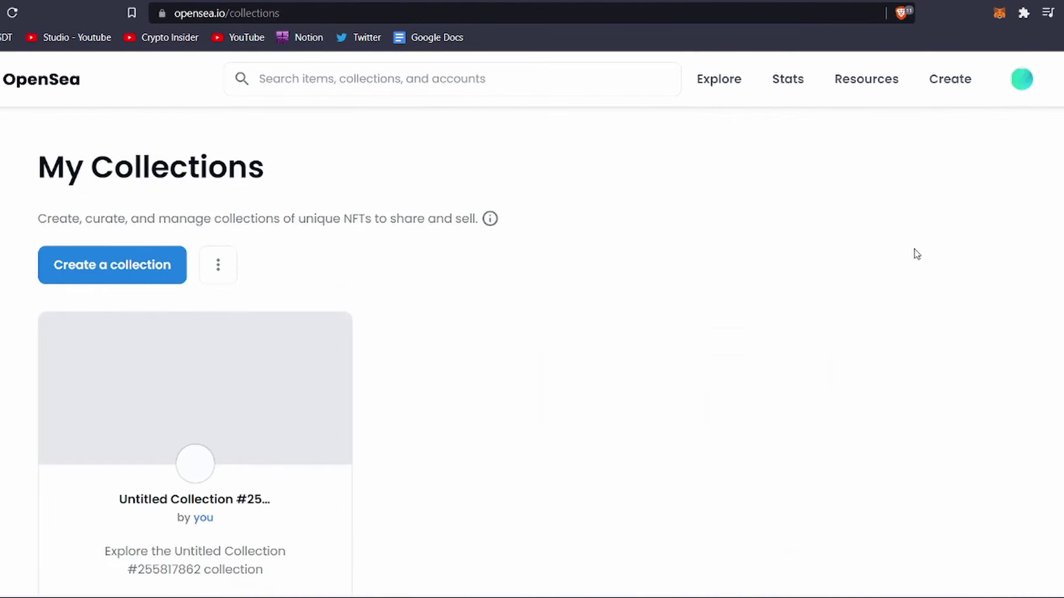
click(145, 271)
scroll(154, 272, down, 2)
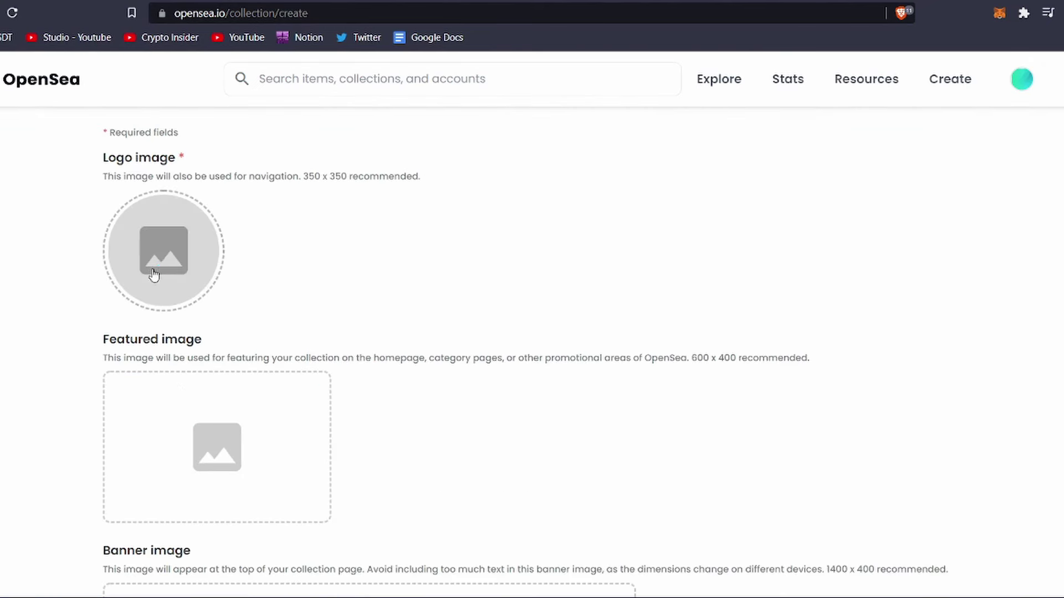
Set the collection logo to dog image 1 from the Untitled design folder
click(154, 273)
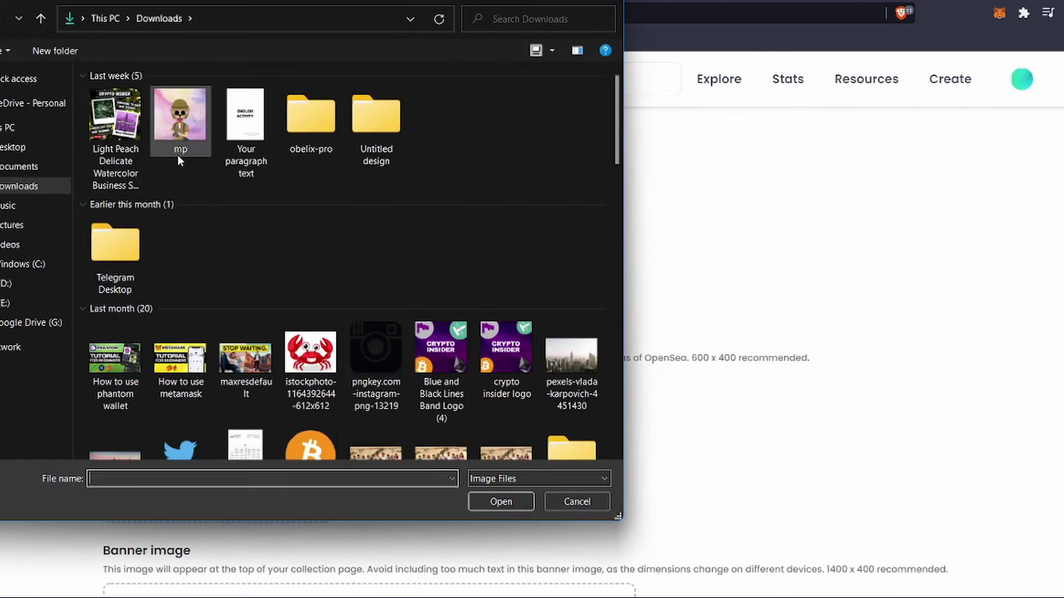
double_click(375, 116)
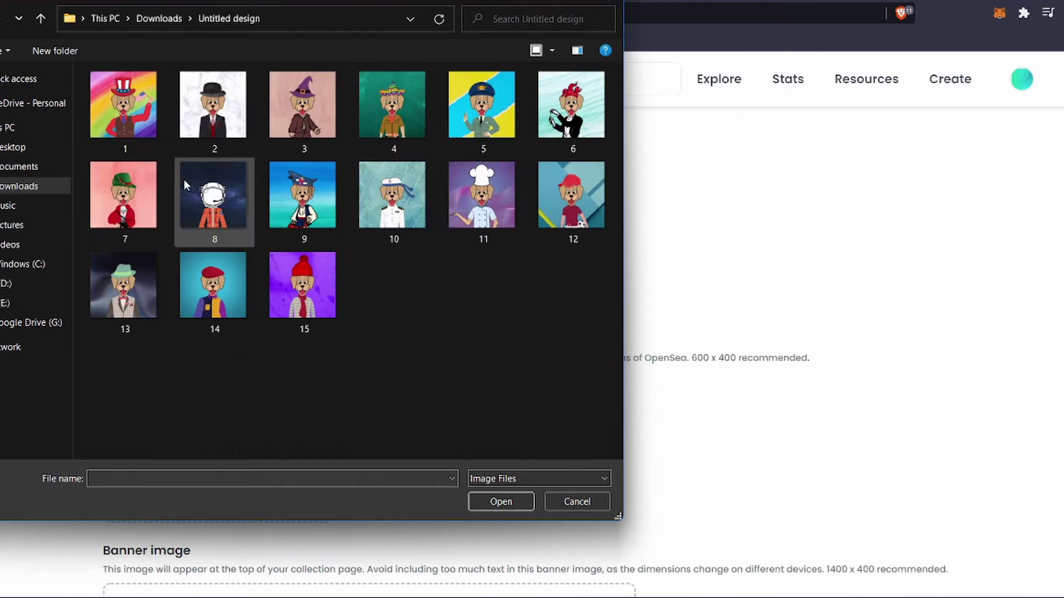
click(138, 139)
click(500, 501)
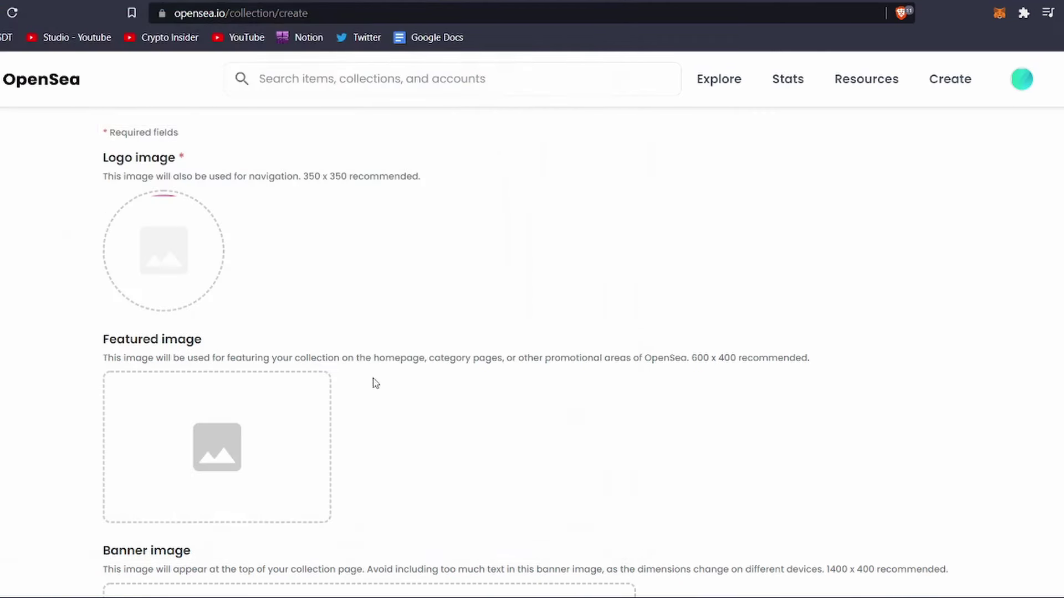
scroll(372, 381, down, 3)
scroll(372, 382, down, 1)
Set the banner image to the city skyline photo from Downloads
click(363, 408)
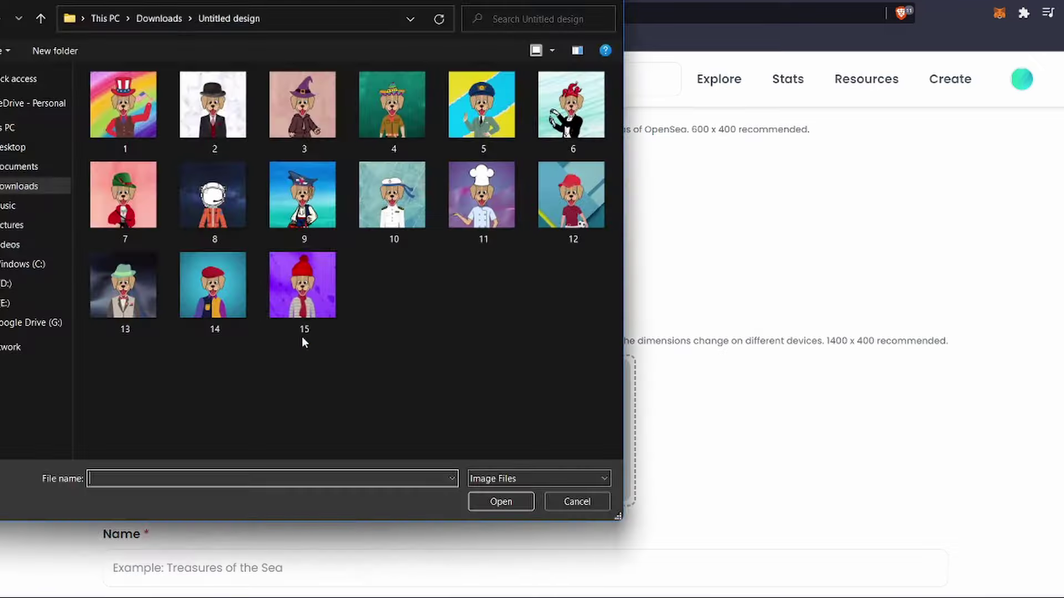
click(159, 19)
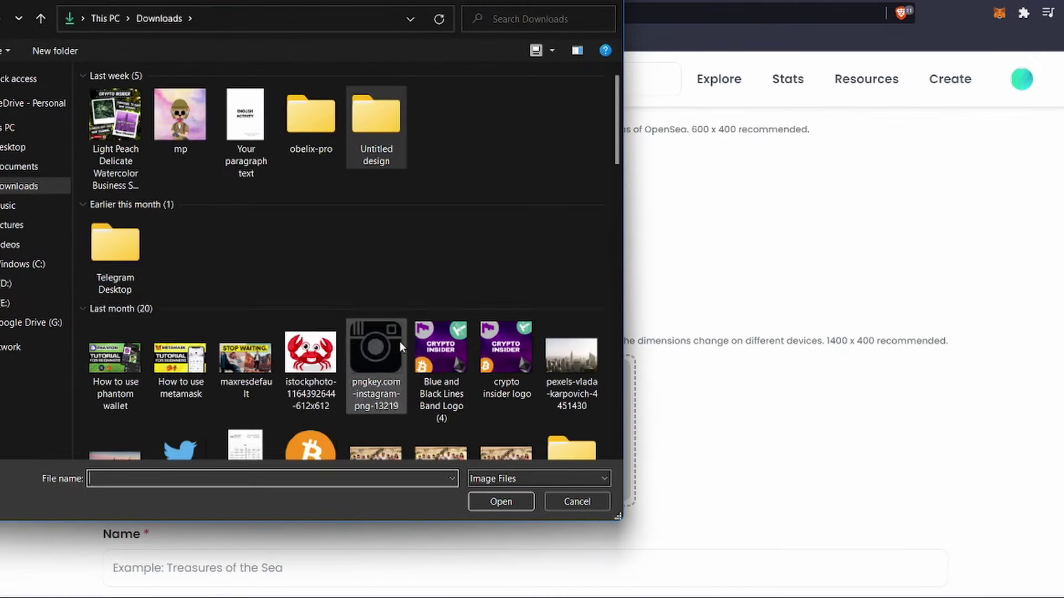
scroll(432, 332, down, 3)
click(571, 164)
click(501, 501)
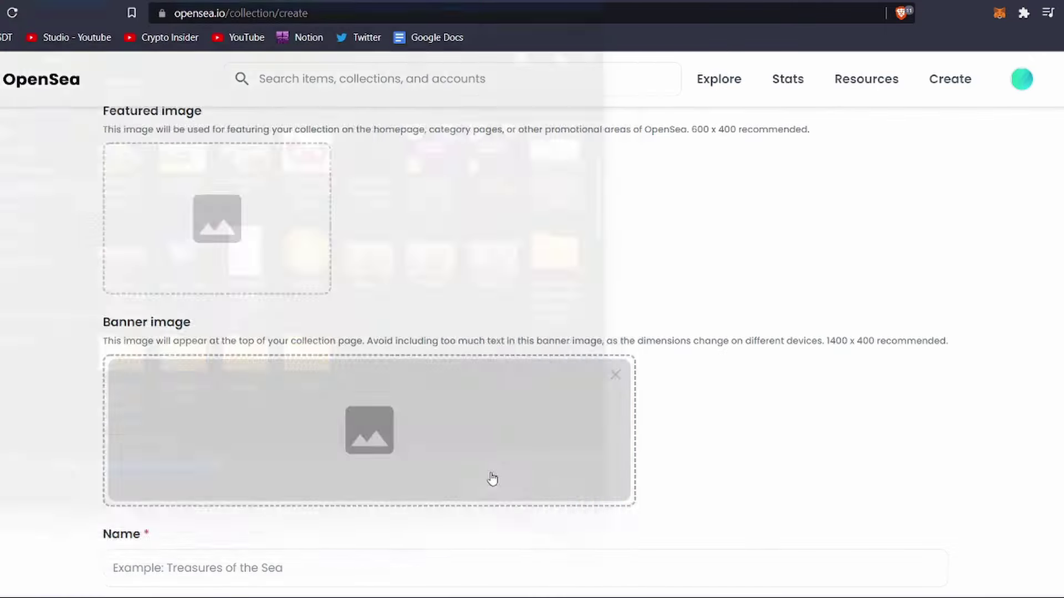
scroll(391, 467, down, 3)
click(348, 422)
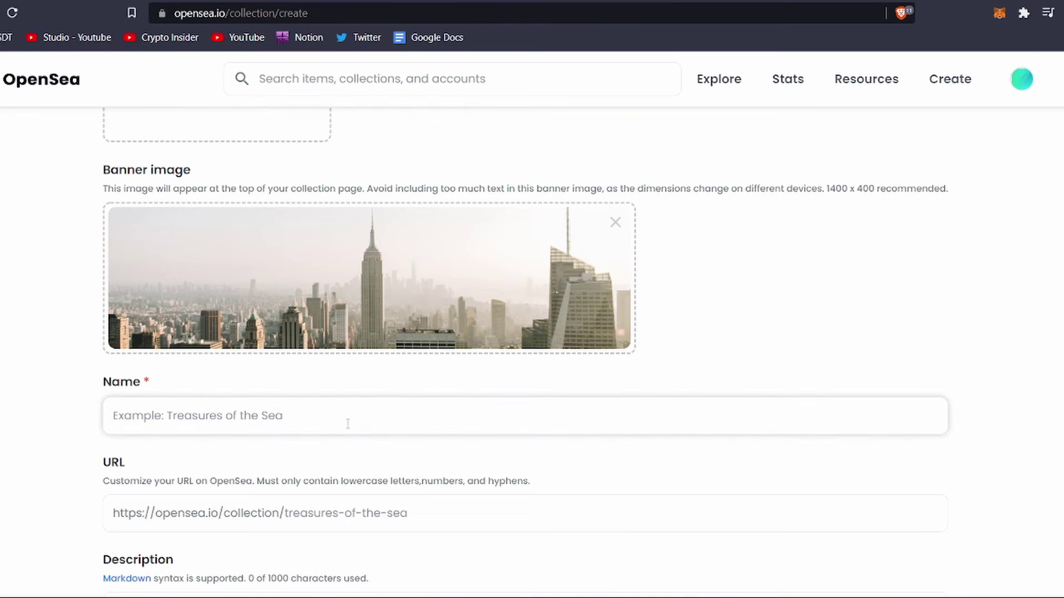
Name the collection 'Weird Dogs.' and set its URL to weird-dogs
text(Weird Do)
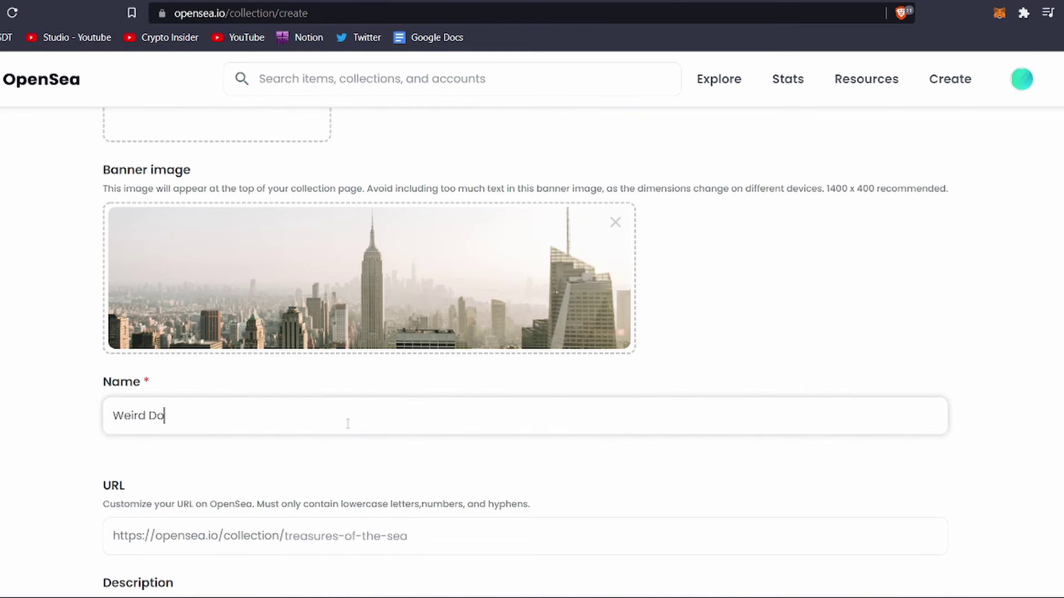
text(gs.)
scroll(348, 427, down, 3)
click(415, 374)
text(we)
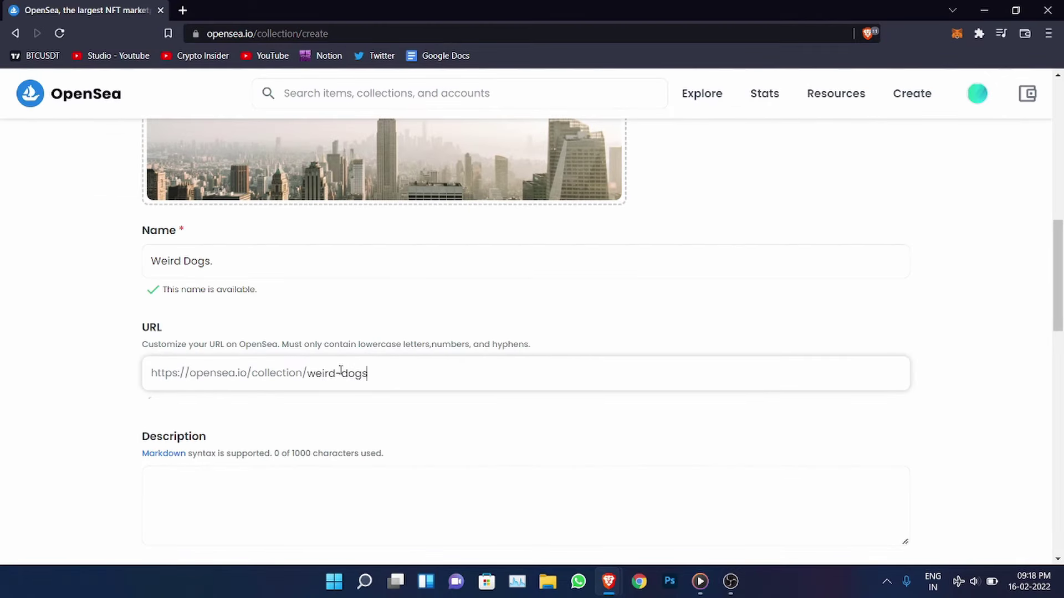
click(319, 428)
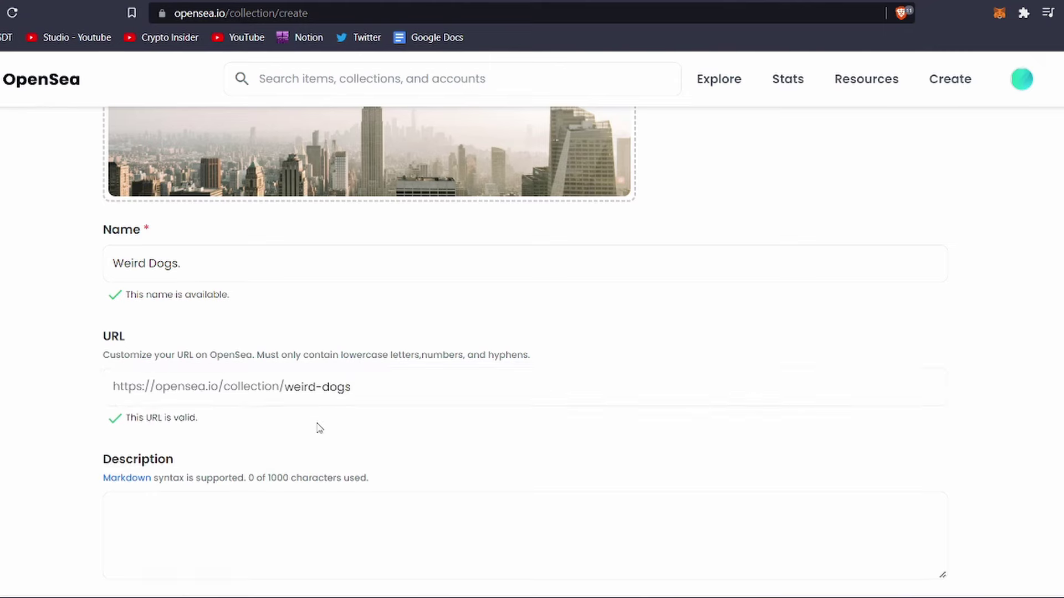
Enter 'Weird Dogs..' as the collection description
scroll(318, 423, down, 3)
click(325, 399)
text(We)
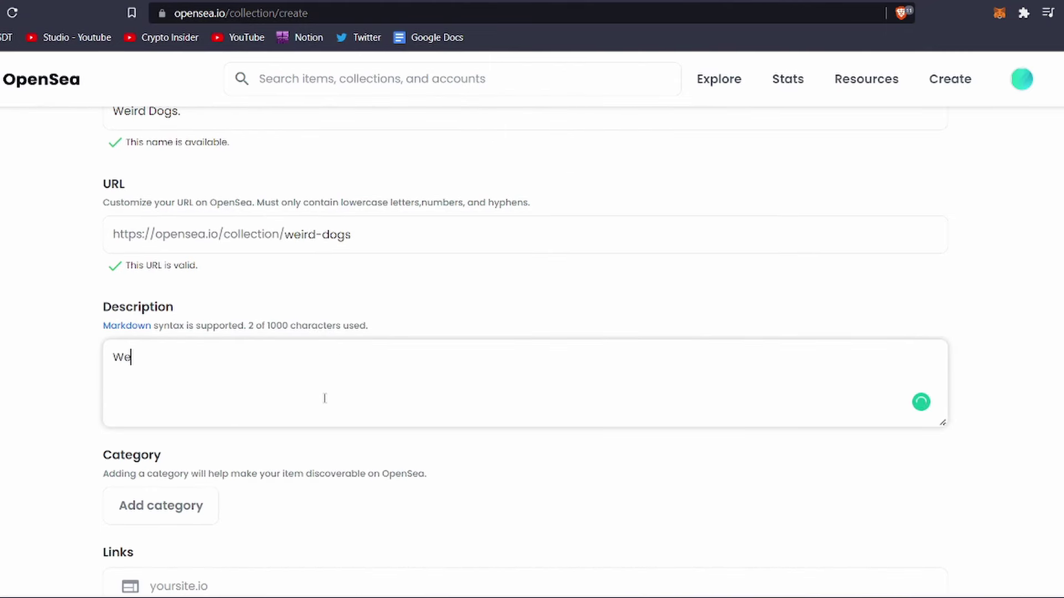
text(ird Dogs)
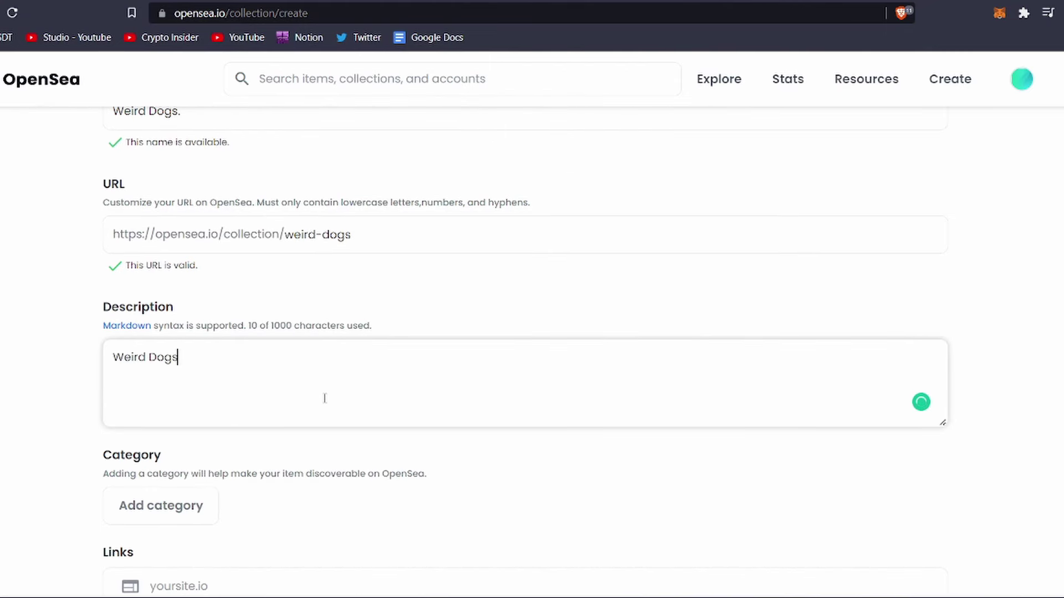
text(..)
click(398, 284)
scroll(396, 290, down, 1)
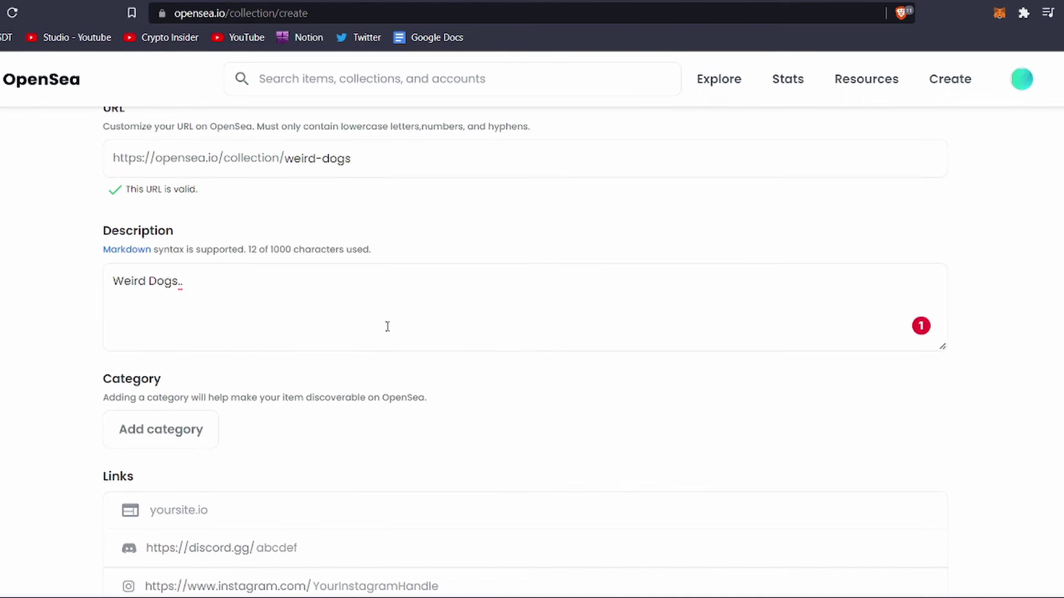
Put the collection in the Collectibles category
click(183, 449)
click(214, 219)
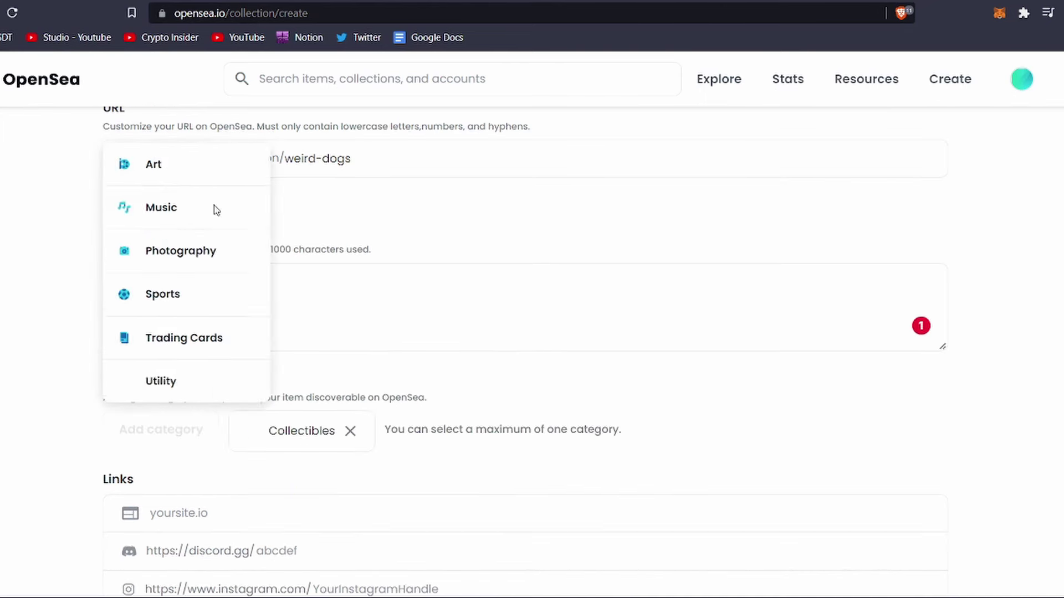
scroll(65, 409, down, 3)
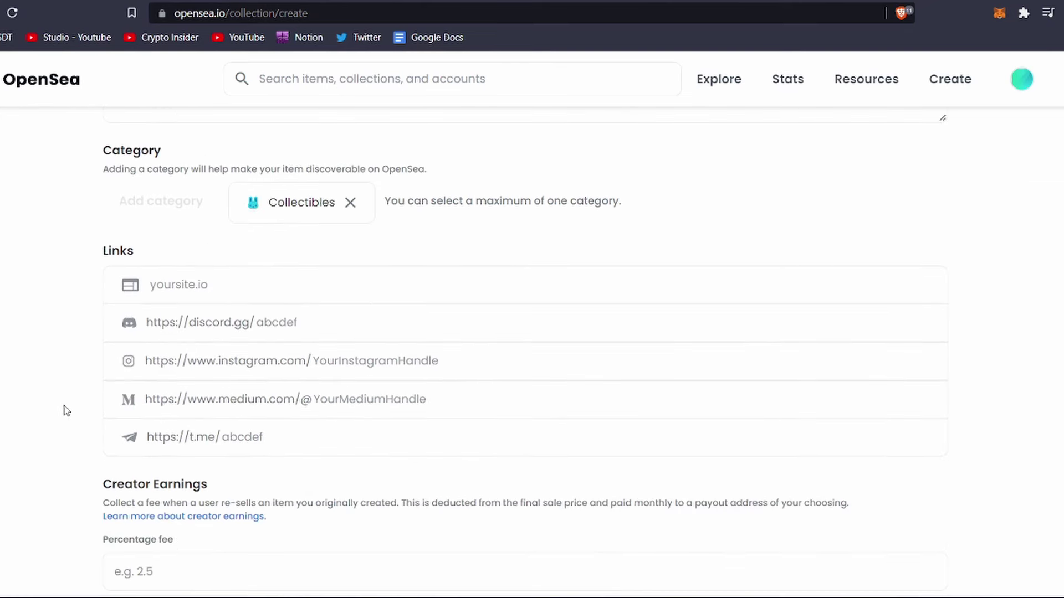
Leave the website, Discord, Instagram, Medium and Telegram link fields empty
click(214, 286)
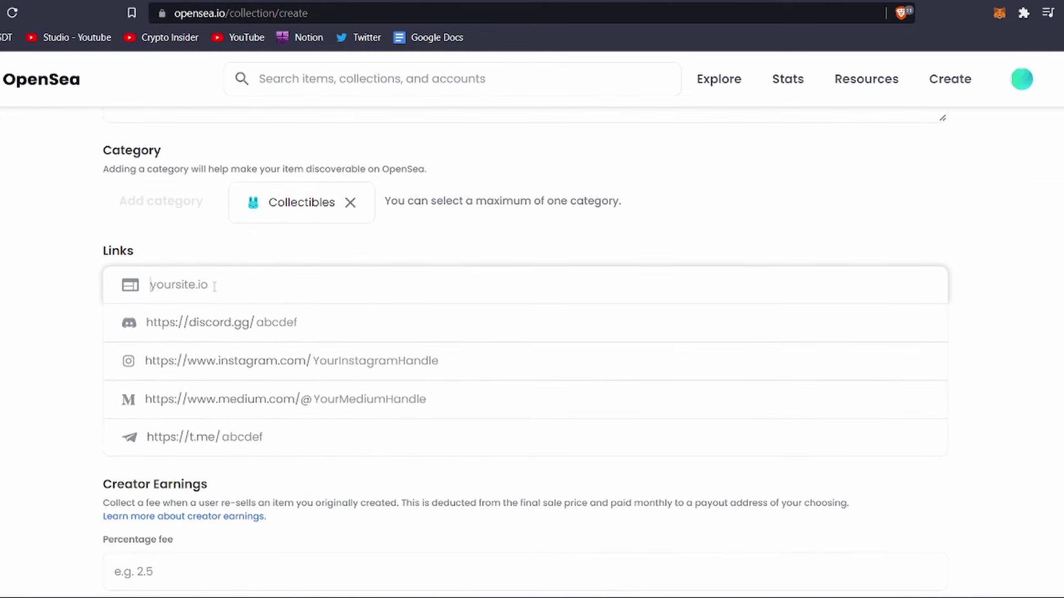
text(we)
key(BackSpace)
key(BackSpace)
click(47, 350)
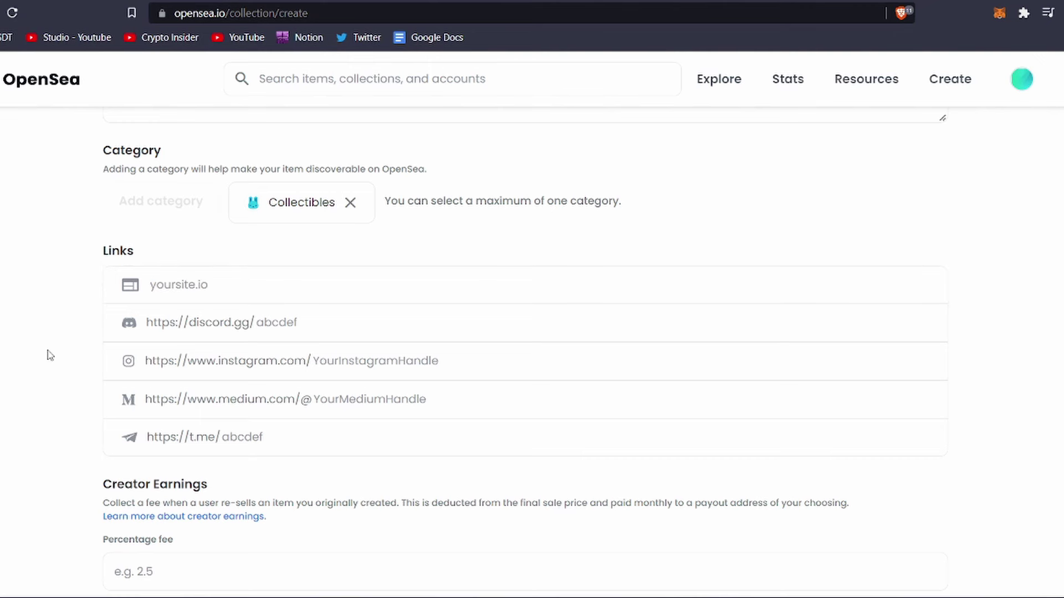
click(213, 330)
click(240, 365)
click(251, 409)
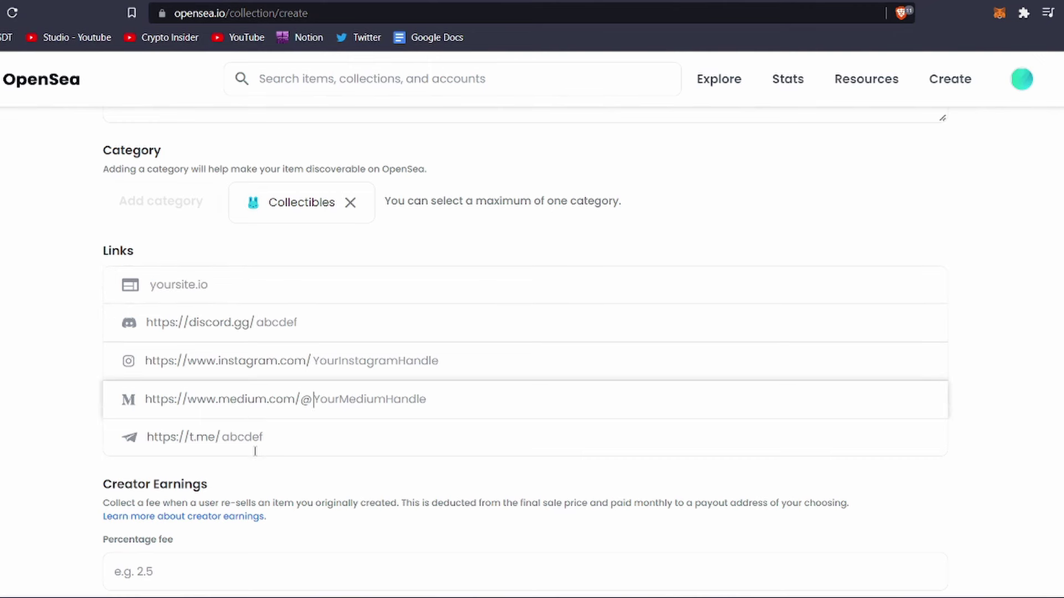
click(255, 451)
scroll(254, 443, down, 3)
click(249, 427)
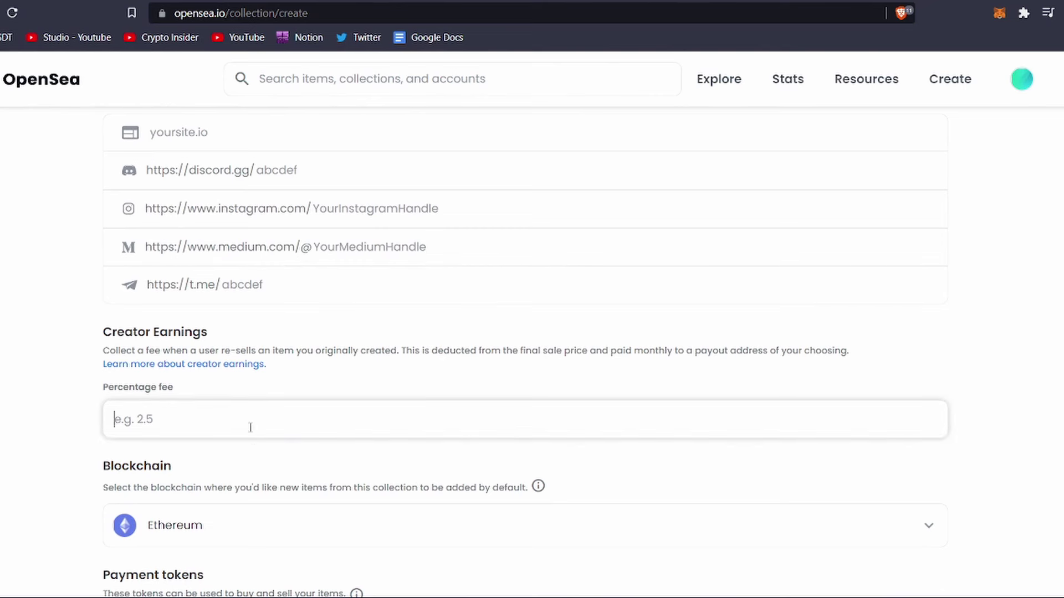
Set the creator earnings percentage fee to 2.5
drag(100, 332, 219, 321)
click(218, 404)
drag(404, 347, 674, 366)
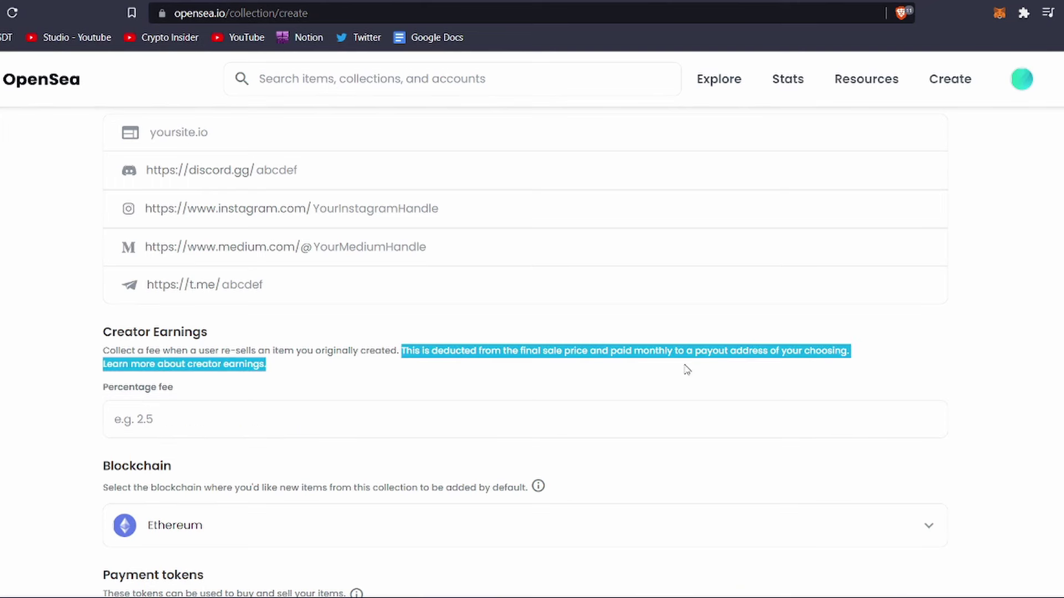
click(687, 370)
click(390, 427)
text(2.5)
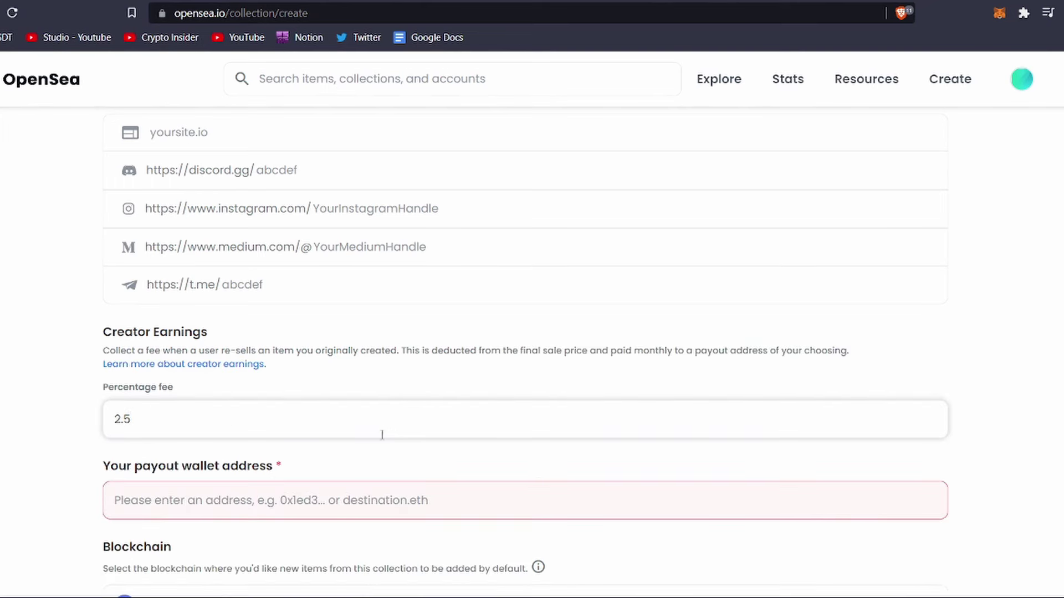
scroll(381, 434, down, 3)
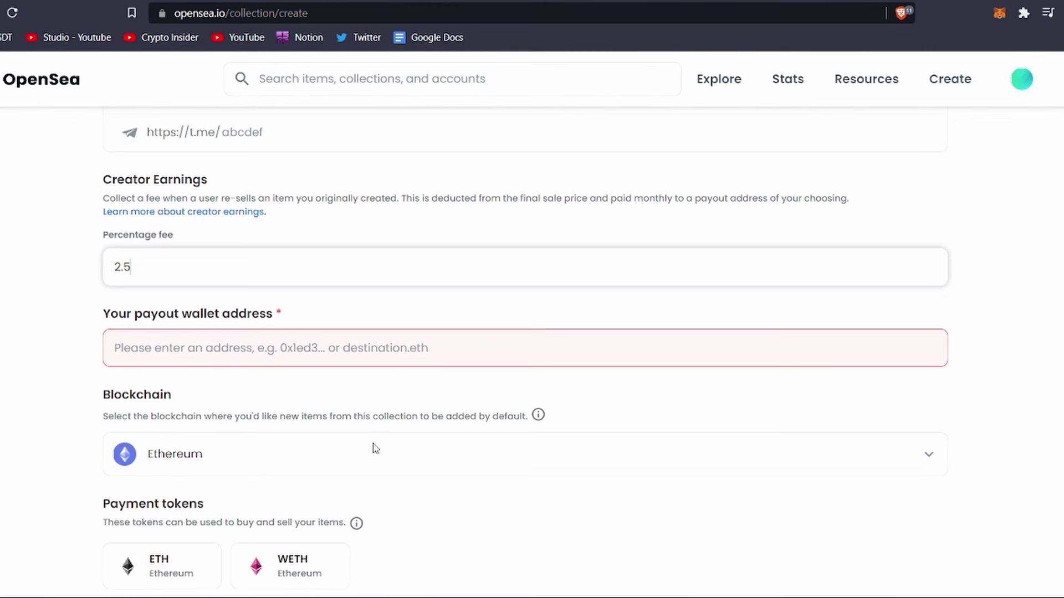
Paste the payout wallet address and switch the collection's blockchain to Polygon
click(362, 357)
text(0x594F8891404d1109CE70bC9EE1B0d932e36eBcF2)
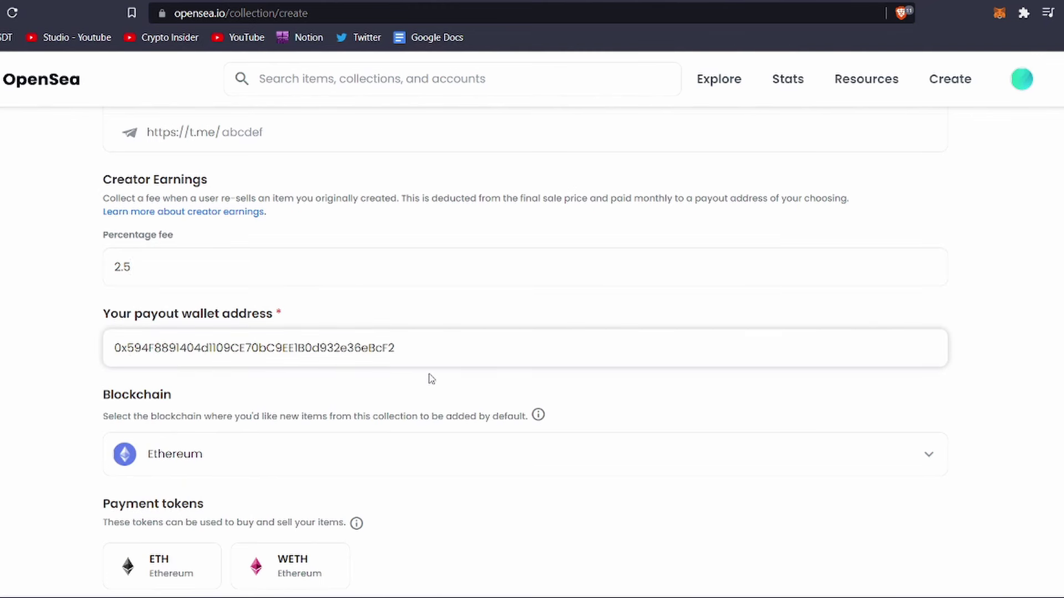
click(433, 388)
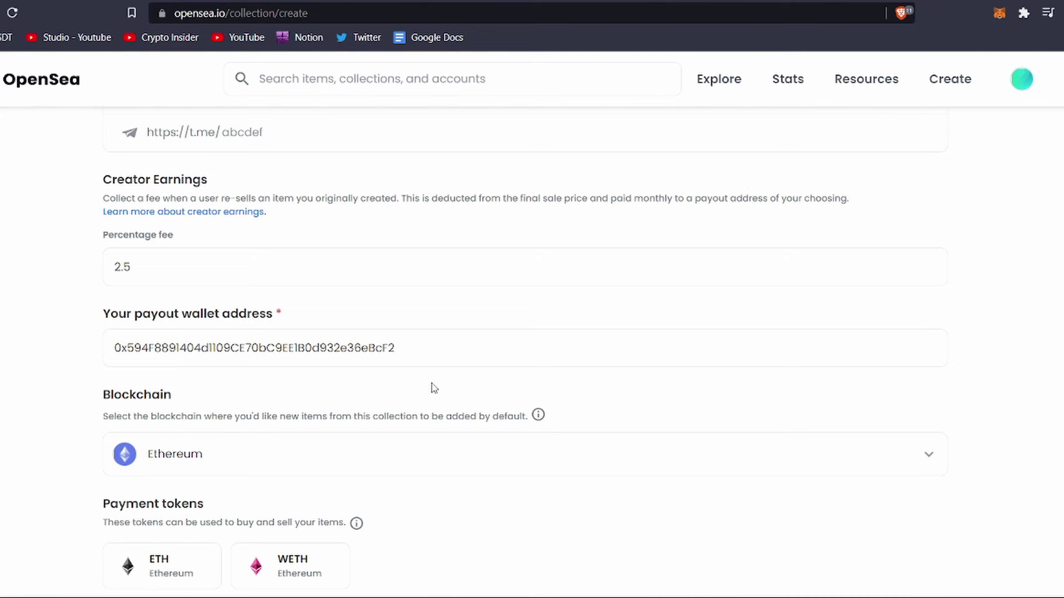
click(435, 447)
scroll(434, 443, down, 2)
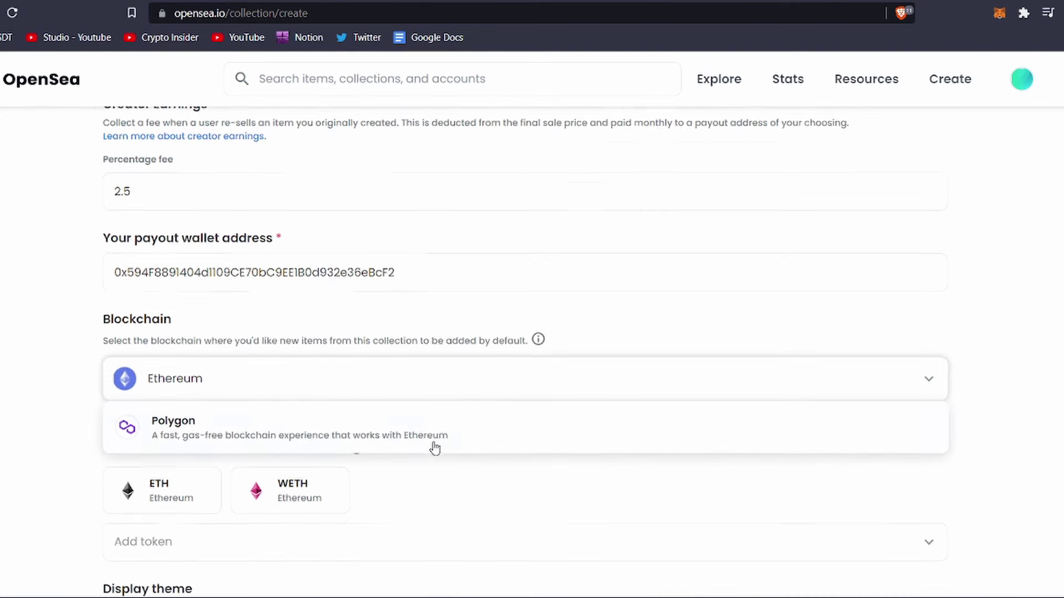
click(430, 433)
Add DAI and USDC as additional accepted payment tokens
scroll(430, 432, down, 4)
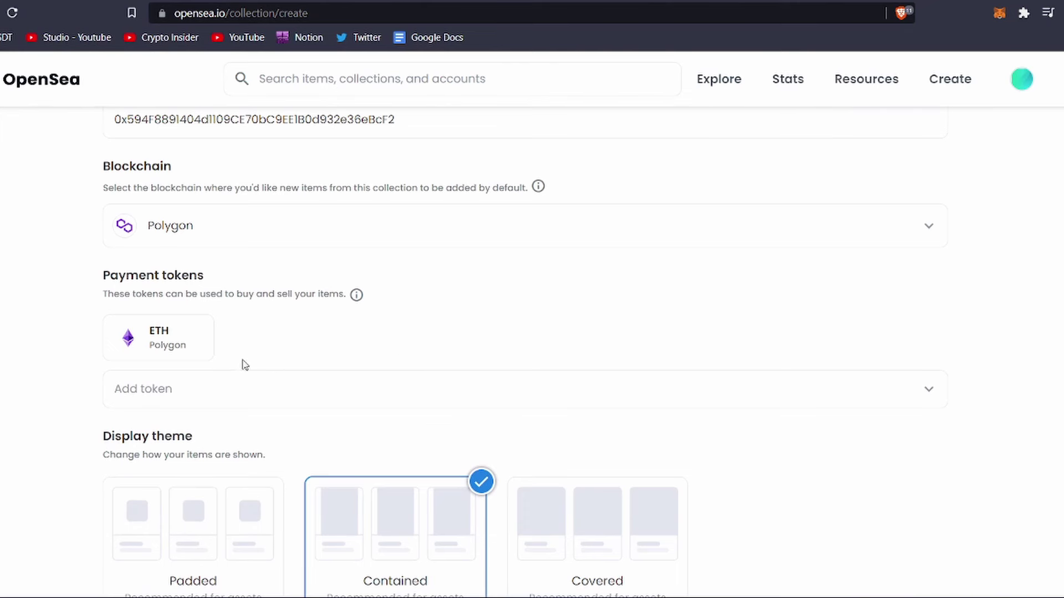
click(194, 390)
scroll(143, 460, down, 4)
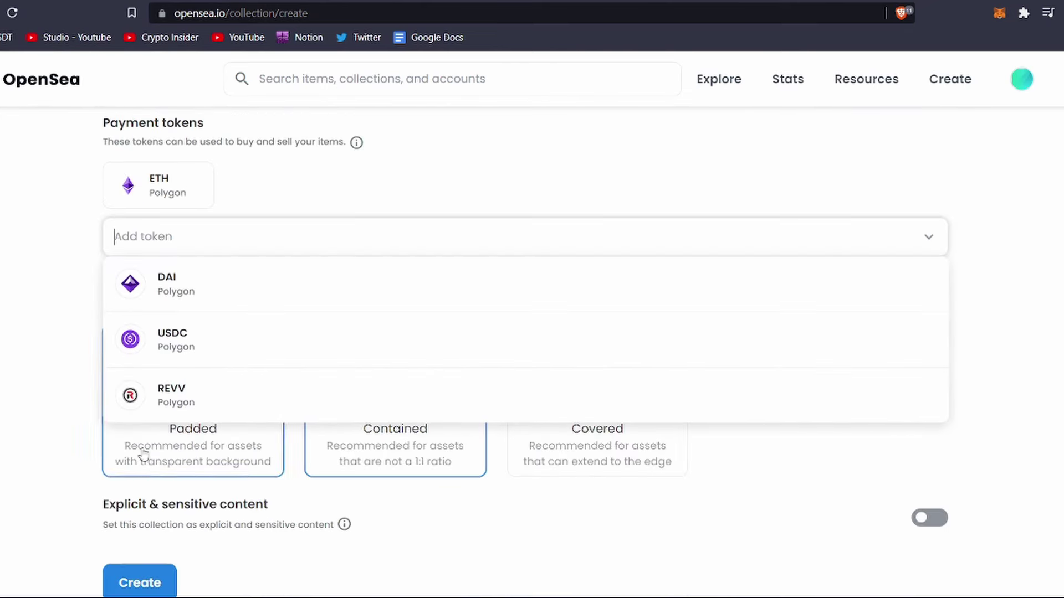
click(161, 344)
scroll(134, 338, down, 1)
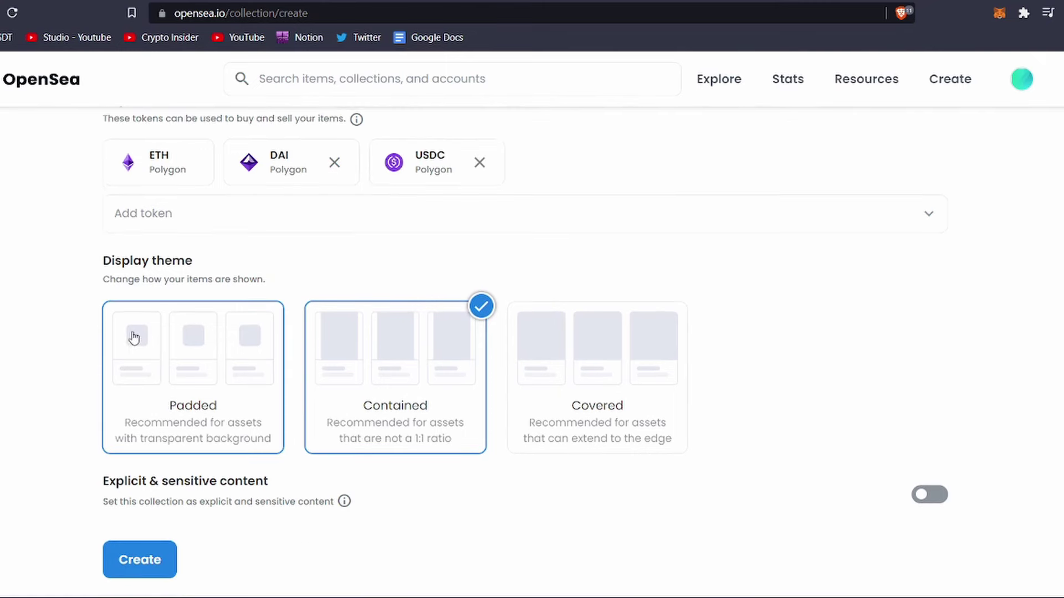
Keep the Contained display theme and explicit content off, then create the collection
click(224, 341)
click(425, 361)
click(554, 352)
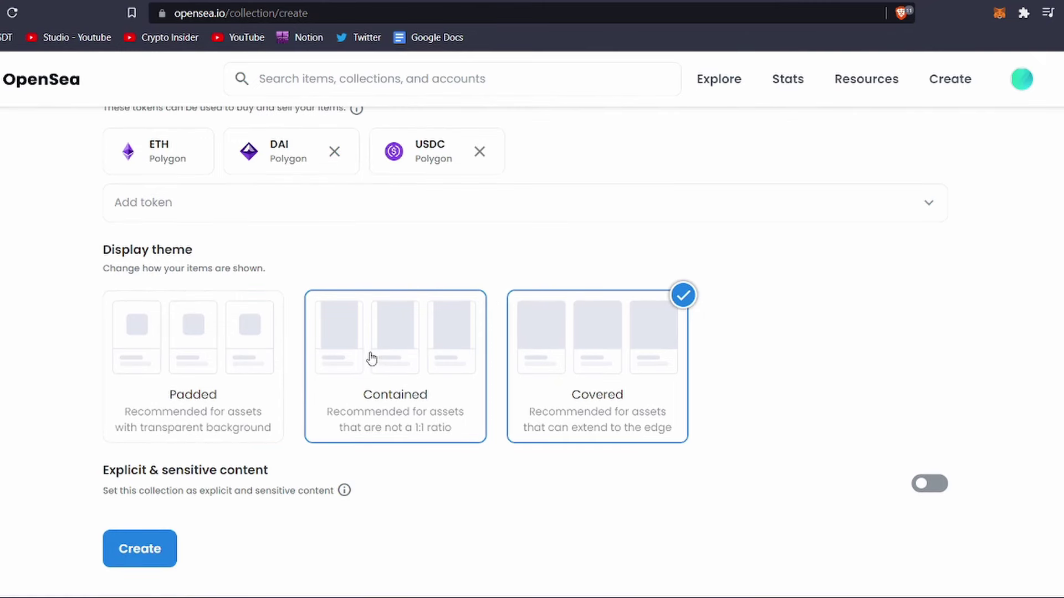
click(371, 359)
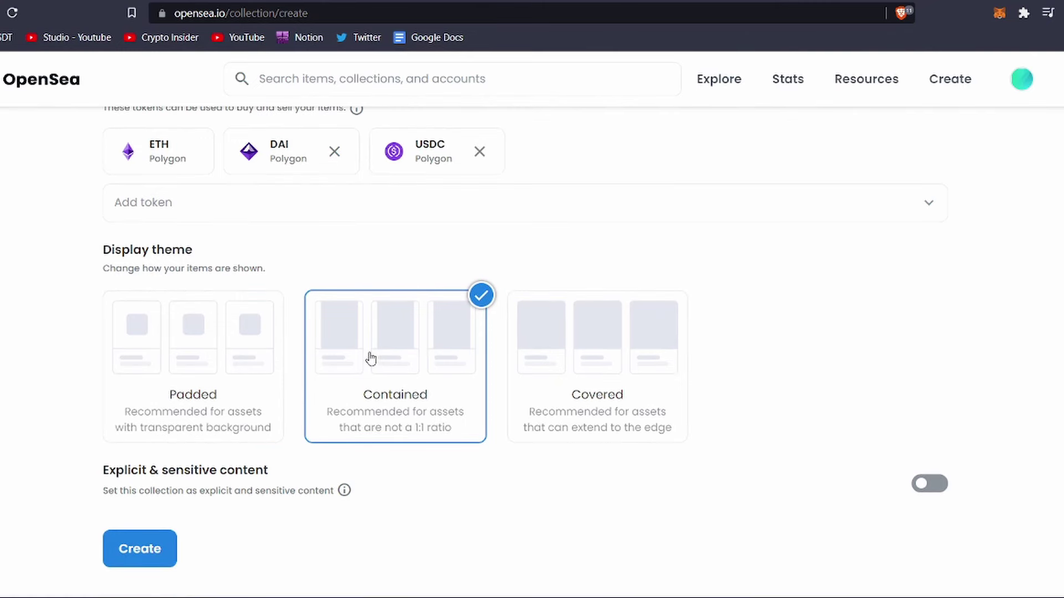
click(927, 485)
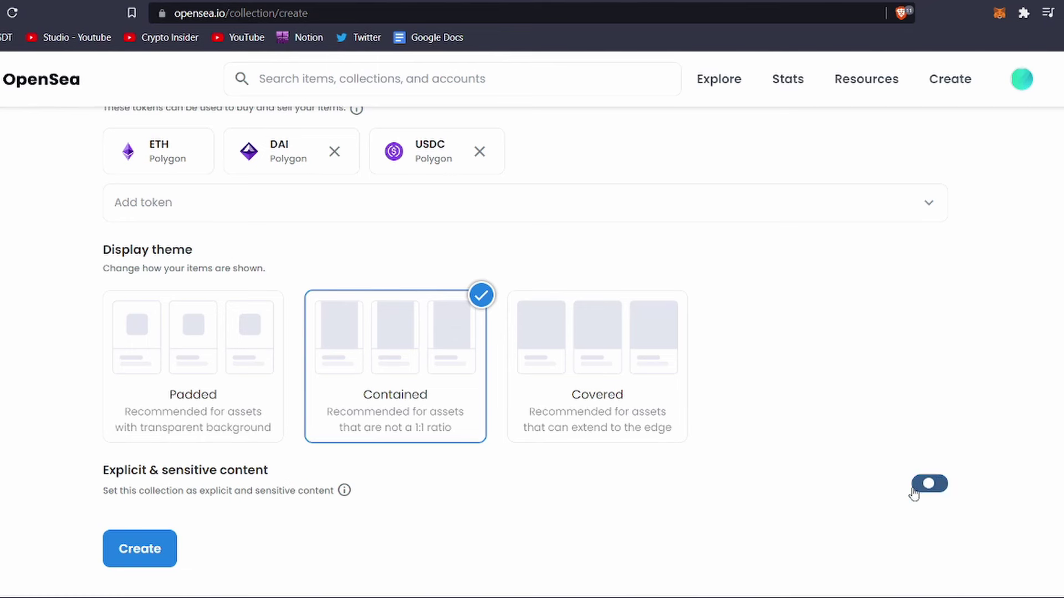
click(929, 485)
click(159, 557)
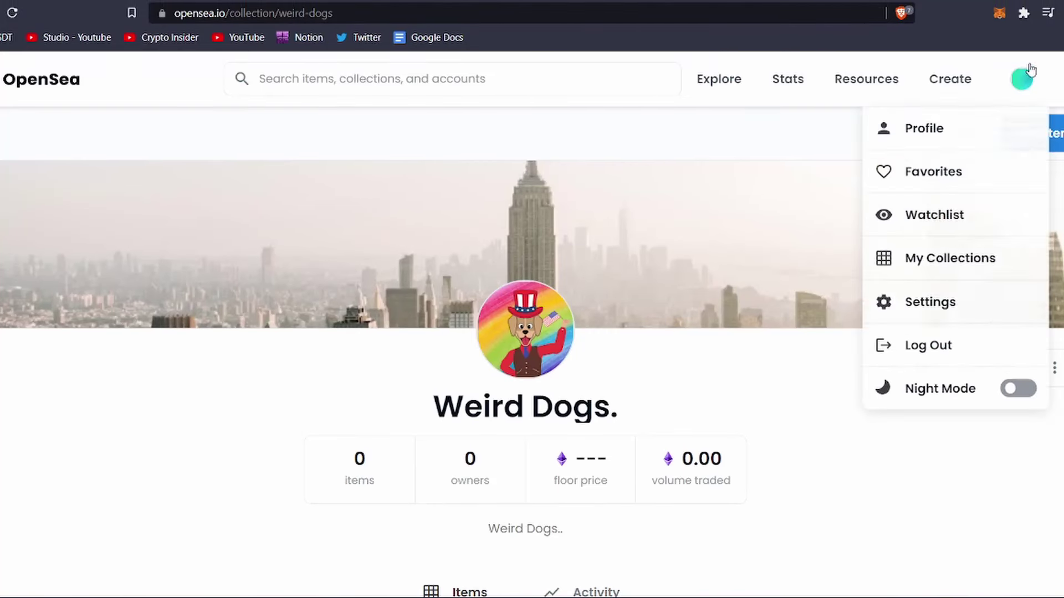
Edit the Weird Dog item from the profile, set its collection to 'Weird Dogs.', and submit
click(991, 110)
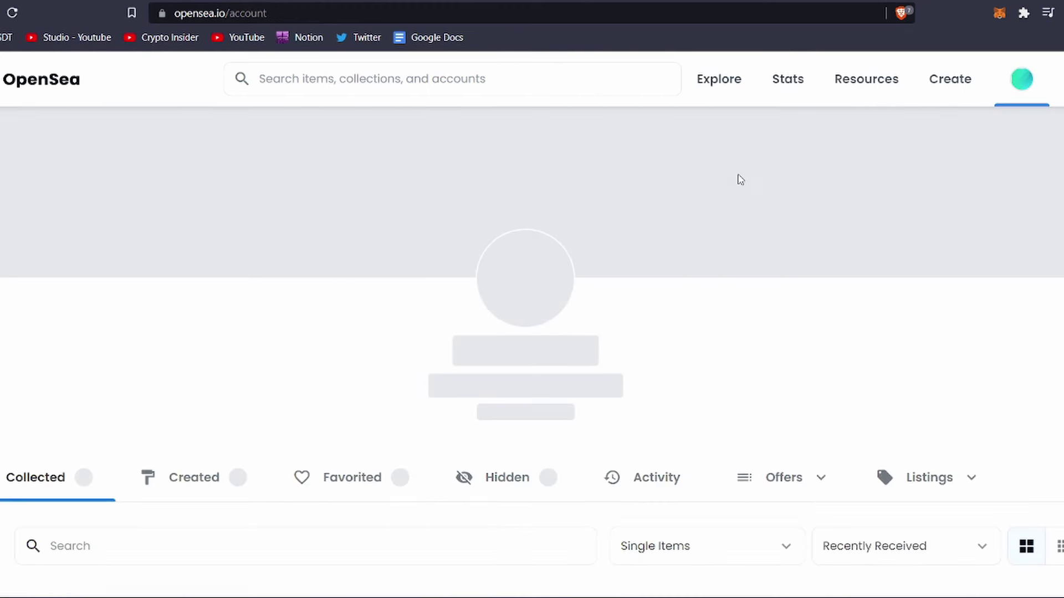
scroll(288, 388, down, 4)
click(226, 409)
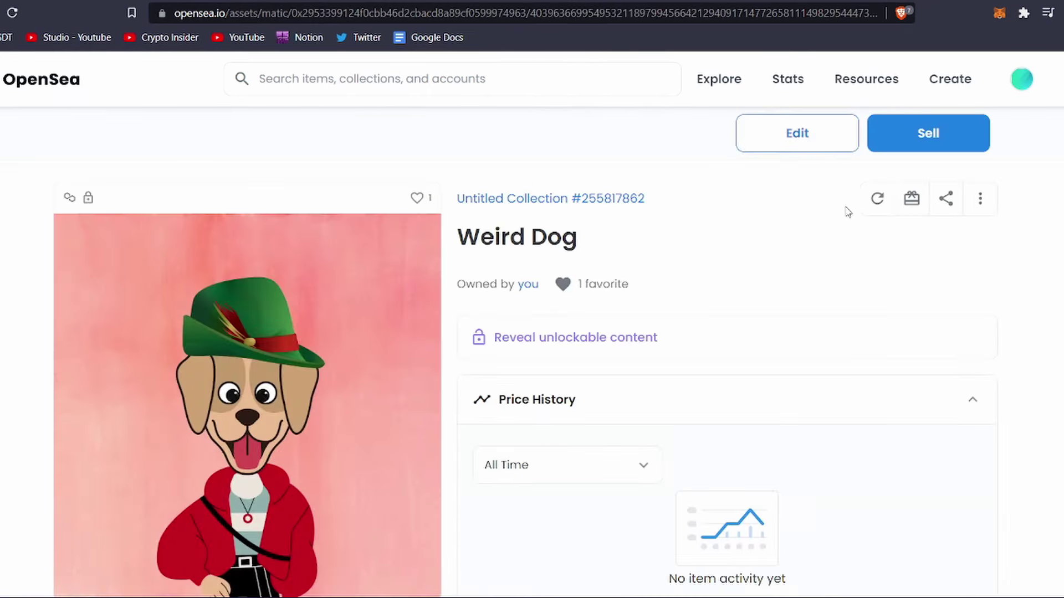
click(787, 145)
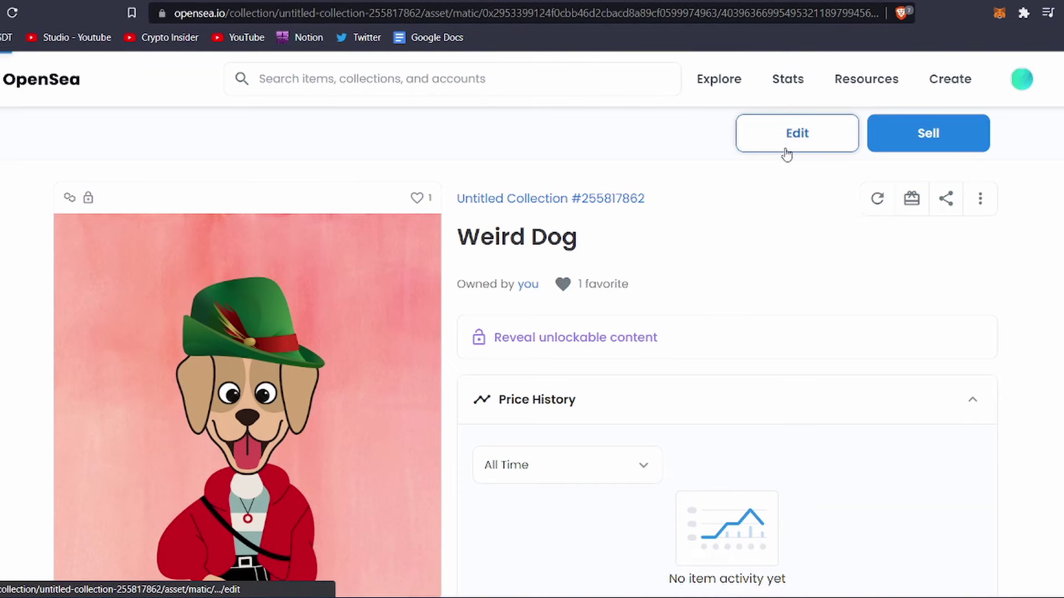
scroll(471, 332, down, 12)
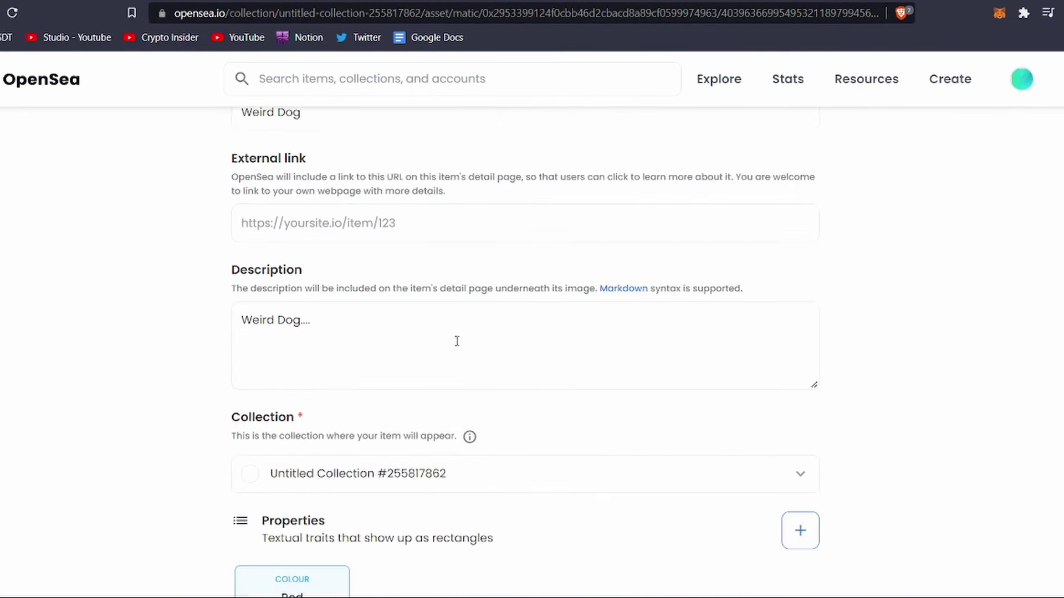
click(431, 182)
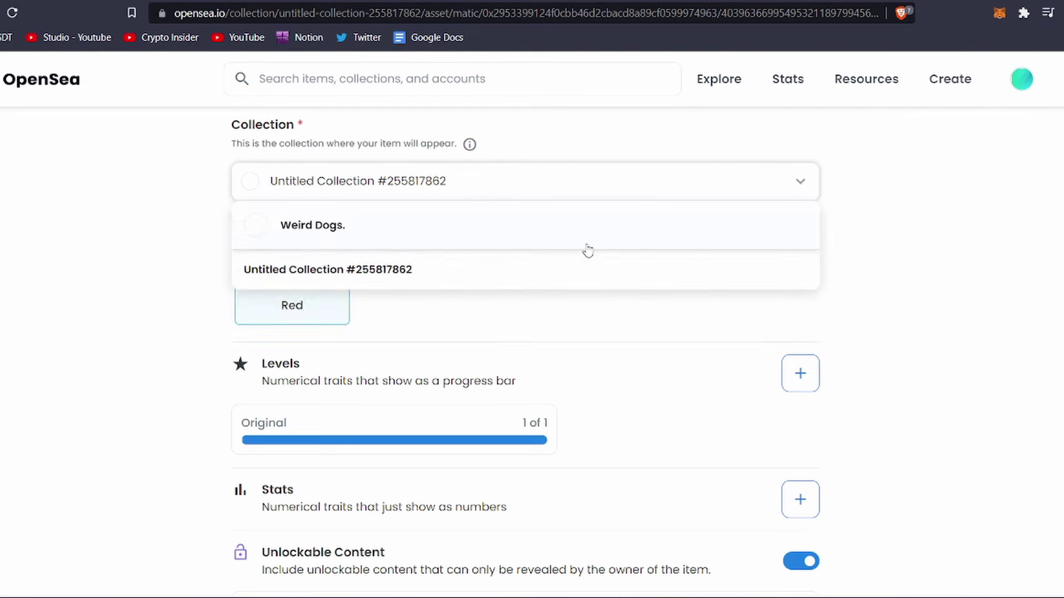
click(467, 233)
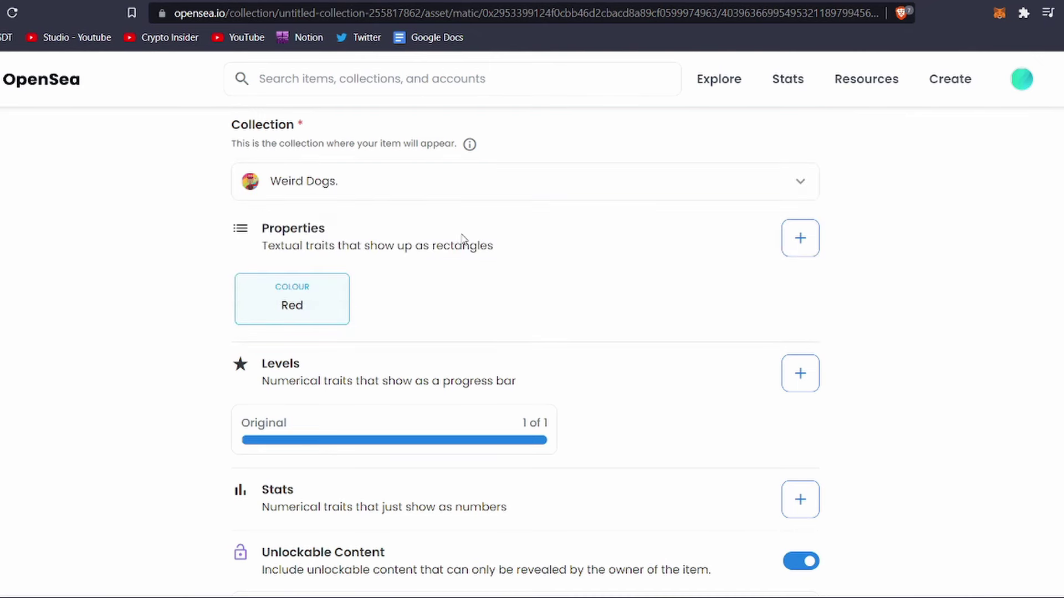
scroll(461, 238, down, 10)
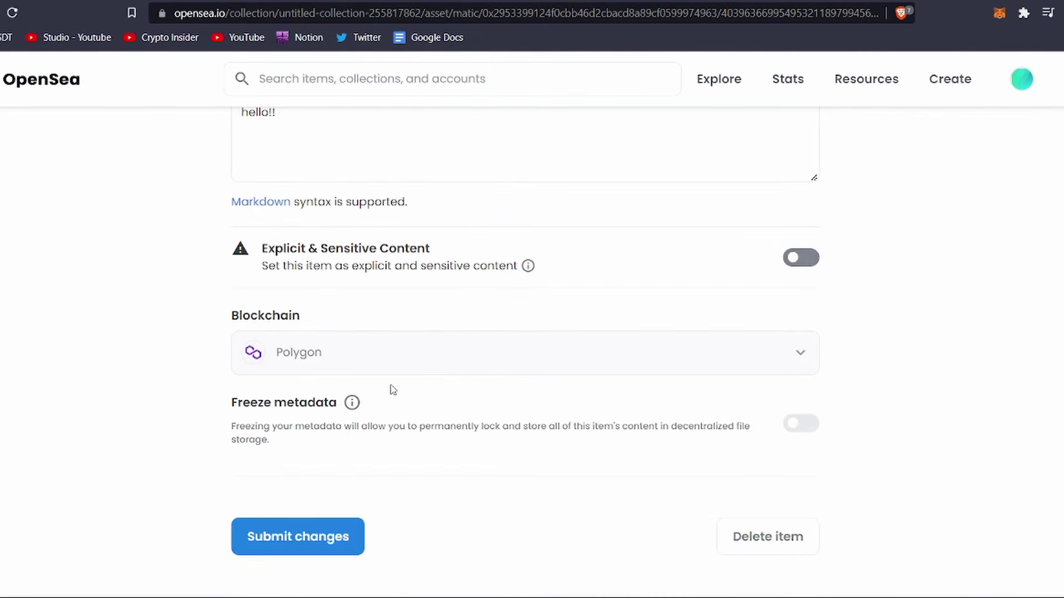
click(340, 536)
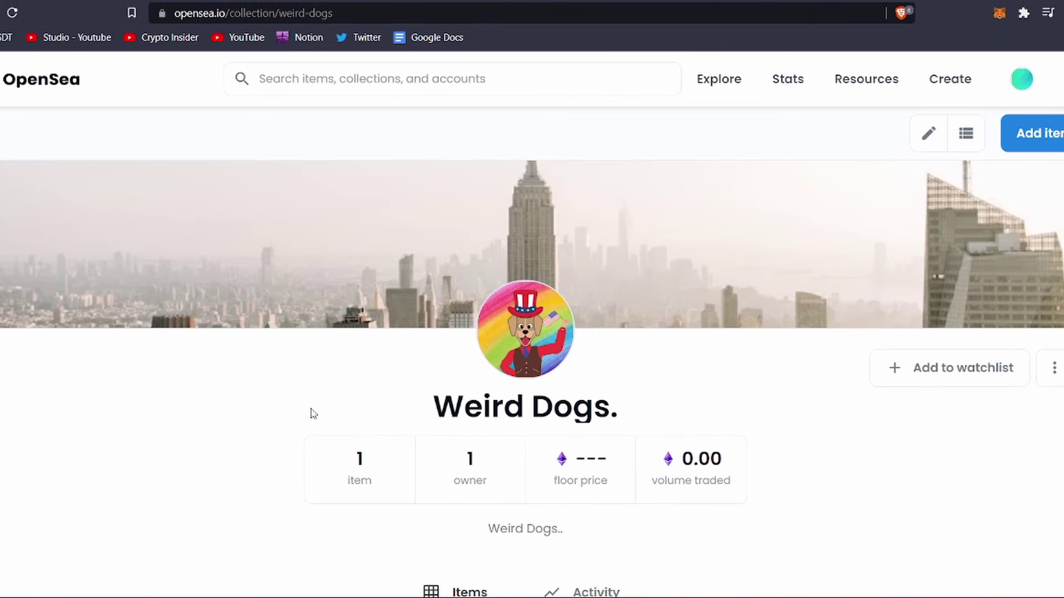
Start selling Weird Dog with a price of 0.5 ETH
scroll(325, 405, down, 10)
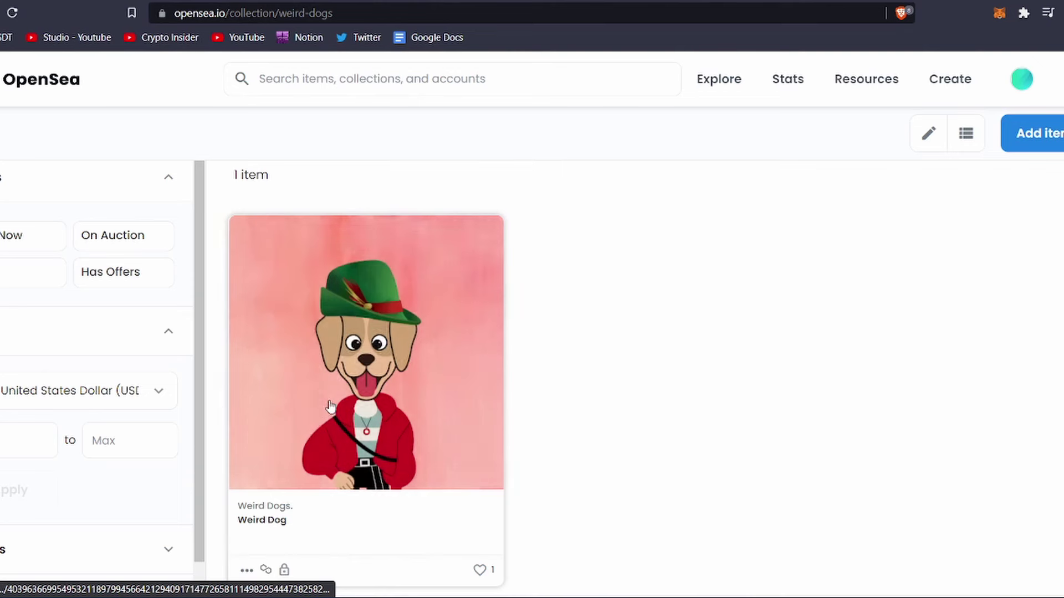
click(472, 359)
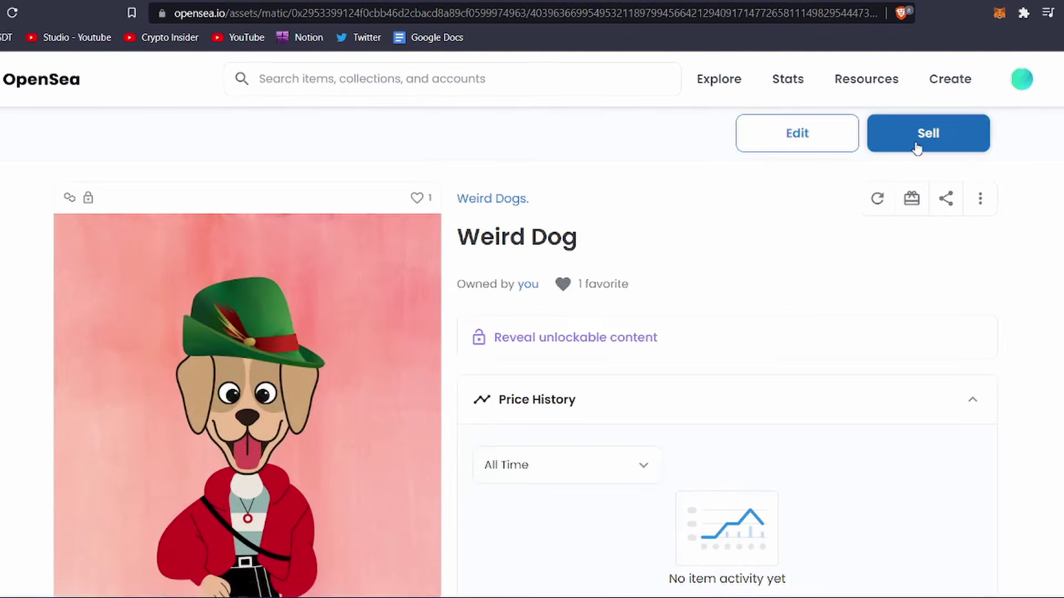
click(917, 147)
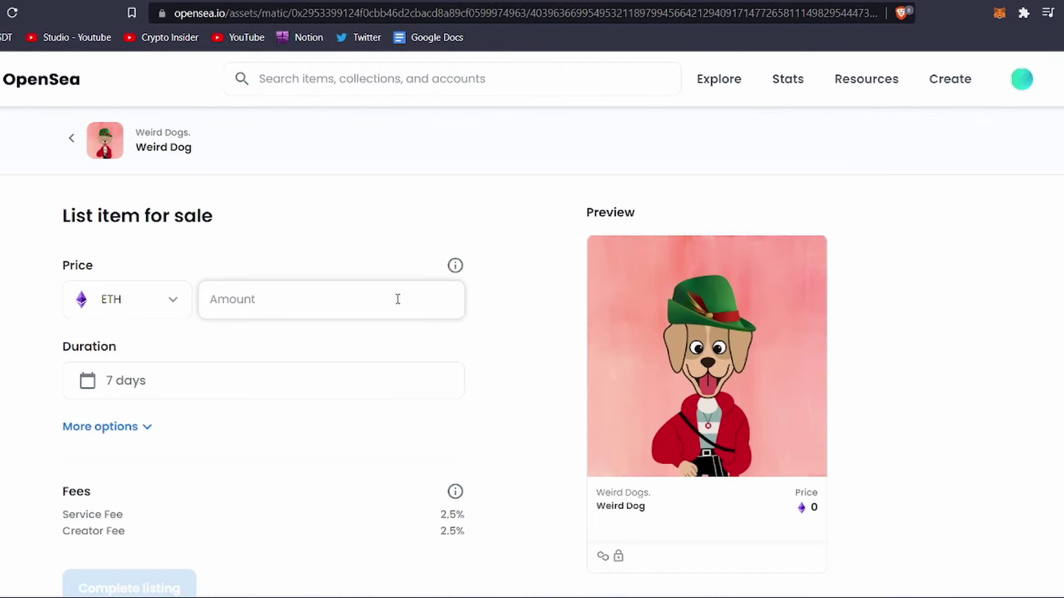
click(398, 298)
text(0.5)
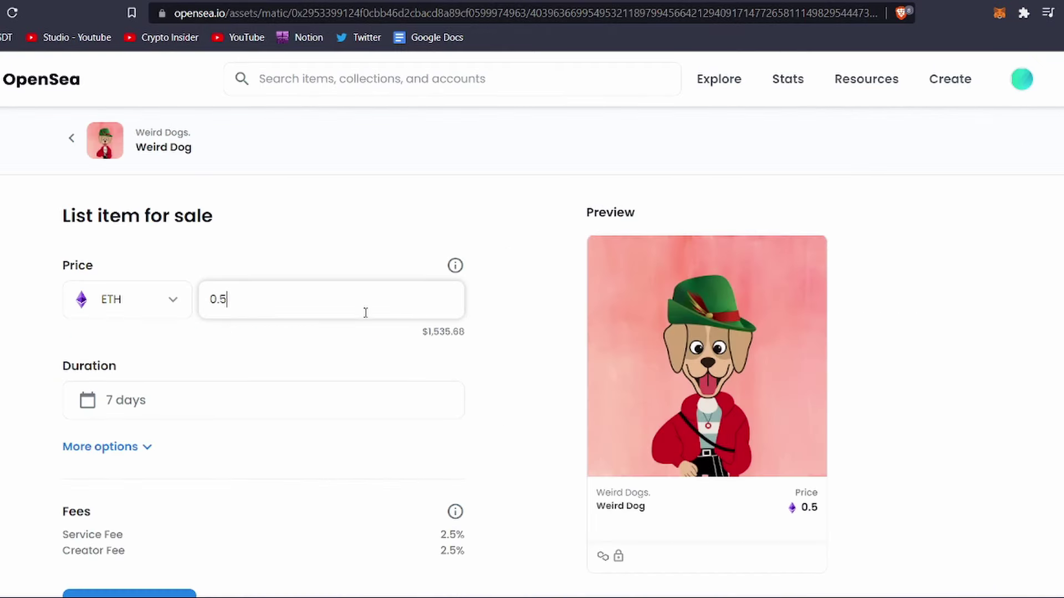
Set the listing duration to 1 month and complete the listing
click(258, 398)
scroll(244, 360, down, 4)
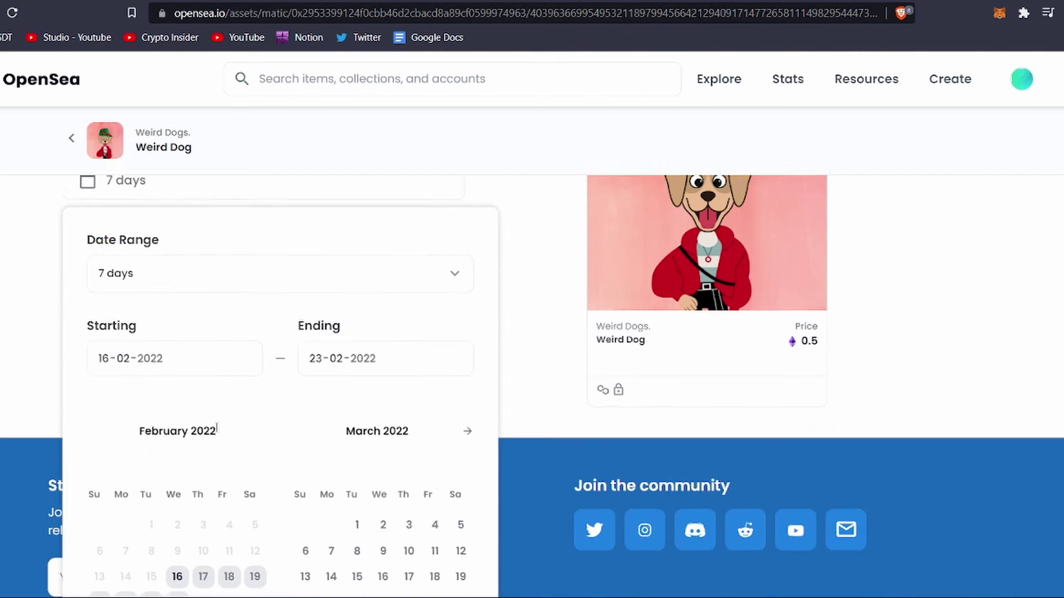
click(251, 281)
click(221, 386)
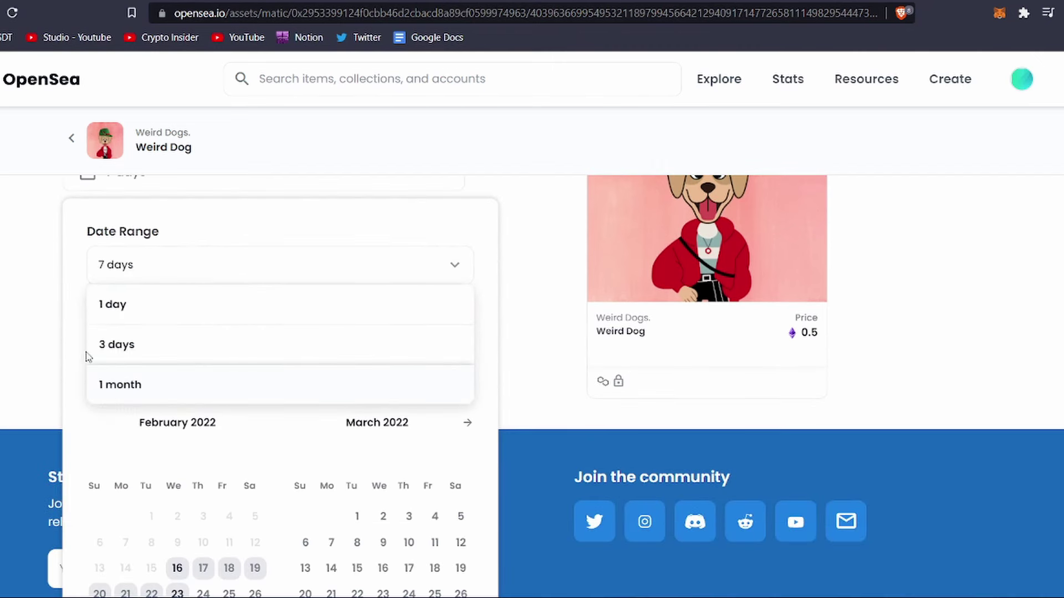
click(5, 361)
click(96, 380)
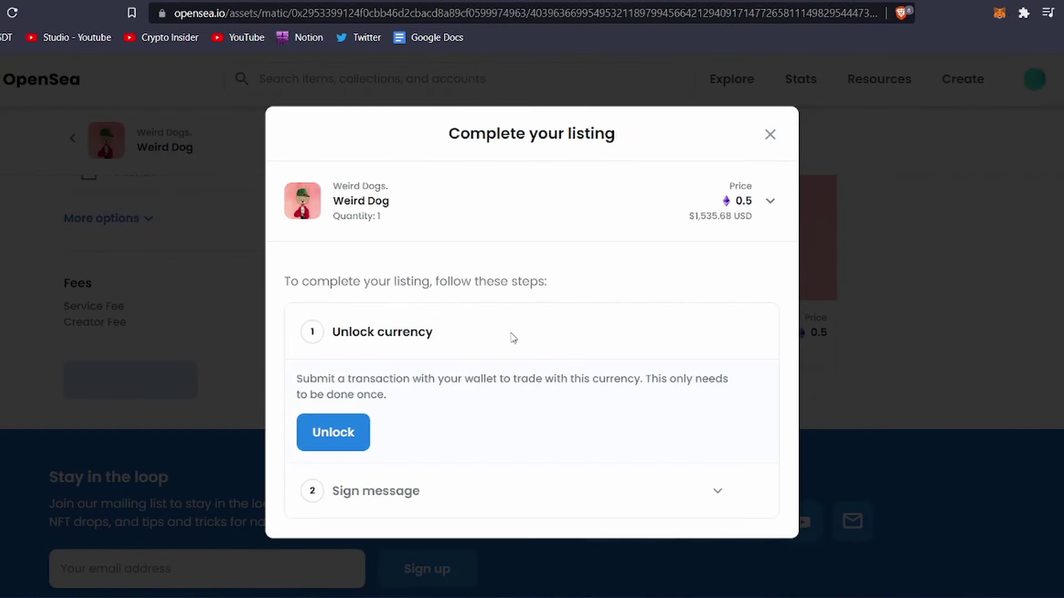
Unlock the currency, sign the listing in OpenSea and MetaMask, and close the listed confirmation
click(336, 428)
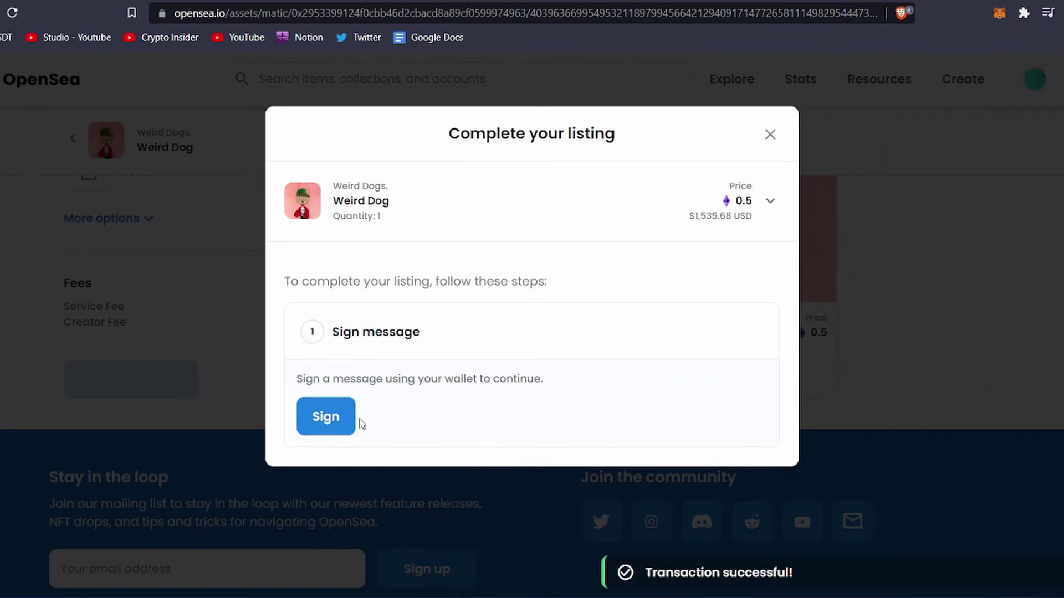
click(346, 418)
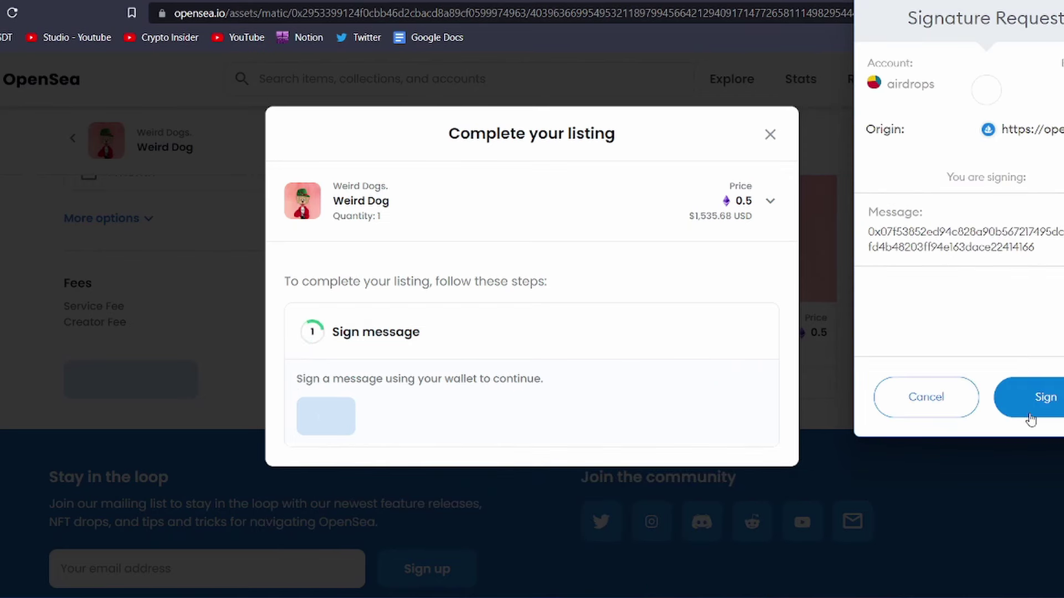
click(1029, 413)
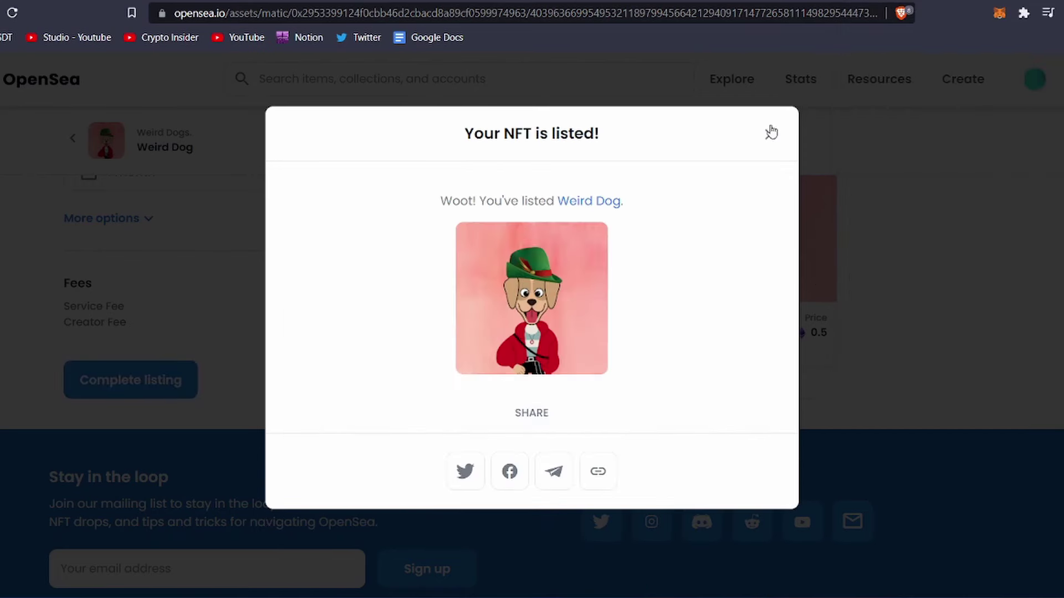
click(769, 134)
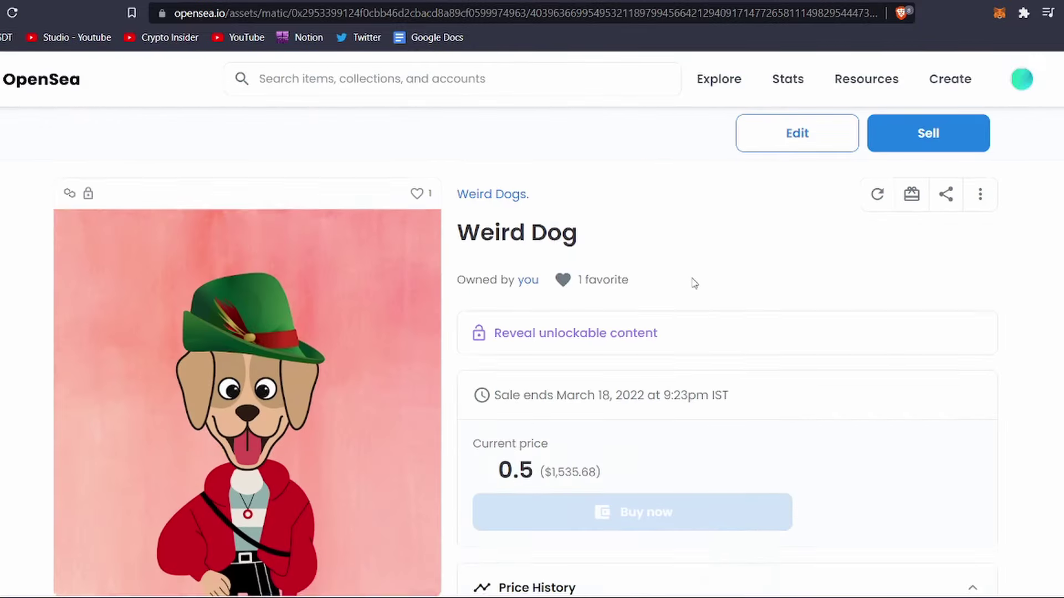
scroll(701, 271, down, 15)
scroll(693, 280, down, 3)
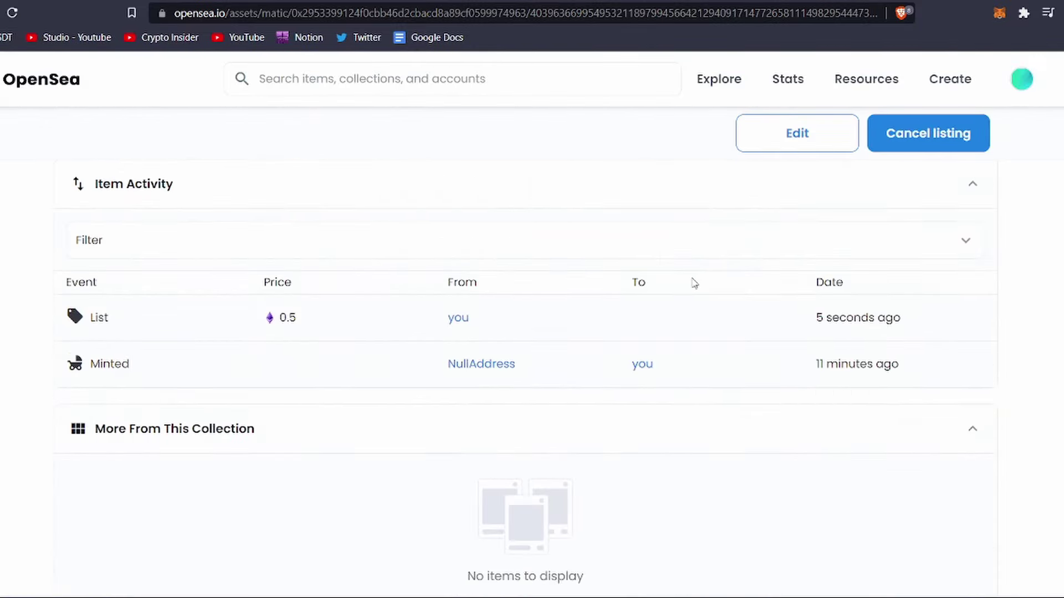
scroll(694, 283, up, 10)
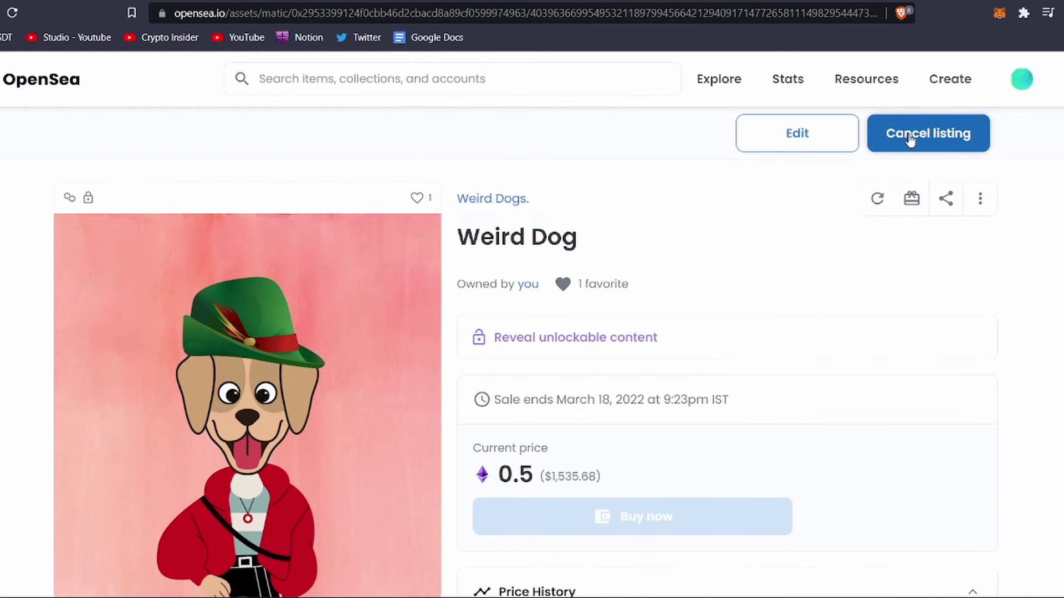
scroll(826, 266, down, 2)
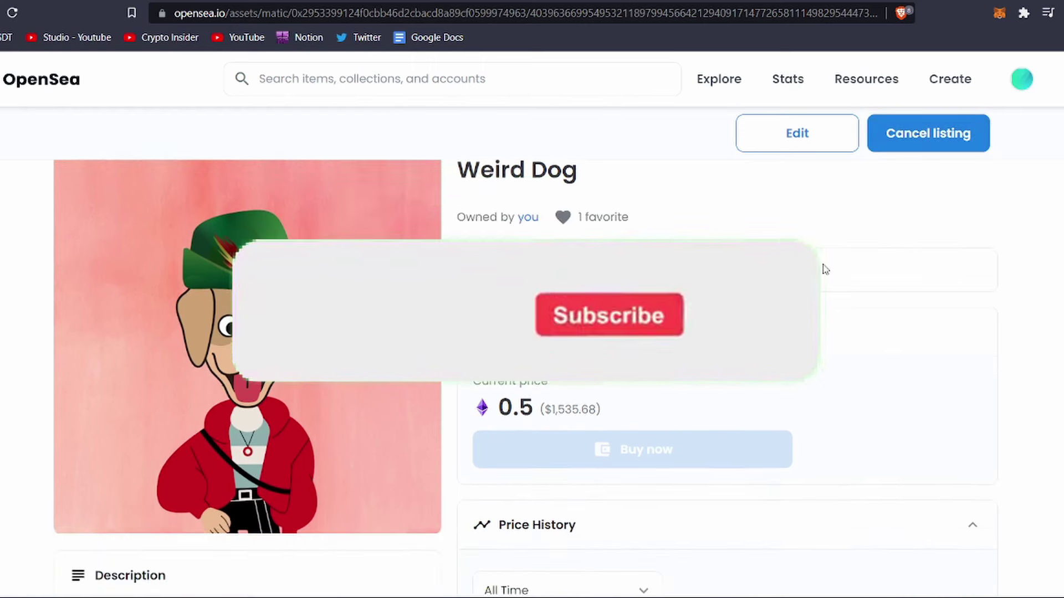